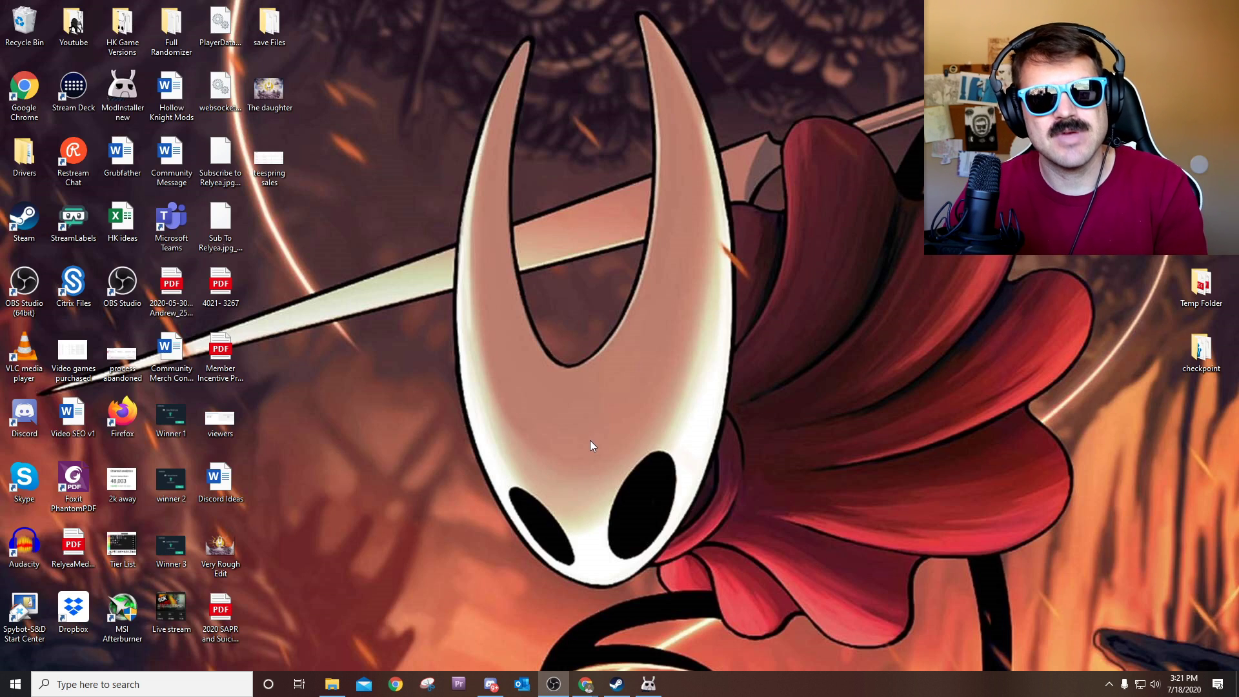
Move the Hollow Knight Mod Manager window aside, find Hollow Twitch in the mod list, and open its readme
{"action": "left_click", "coordinate": [649, 684]}
{"action": "left_click_drag", "start_coordinate": [648, 248], "coordinate": [549, 120]}
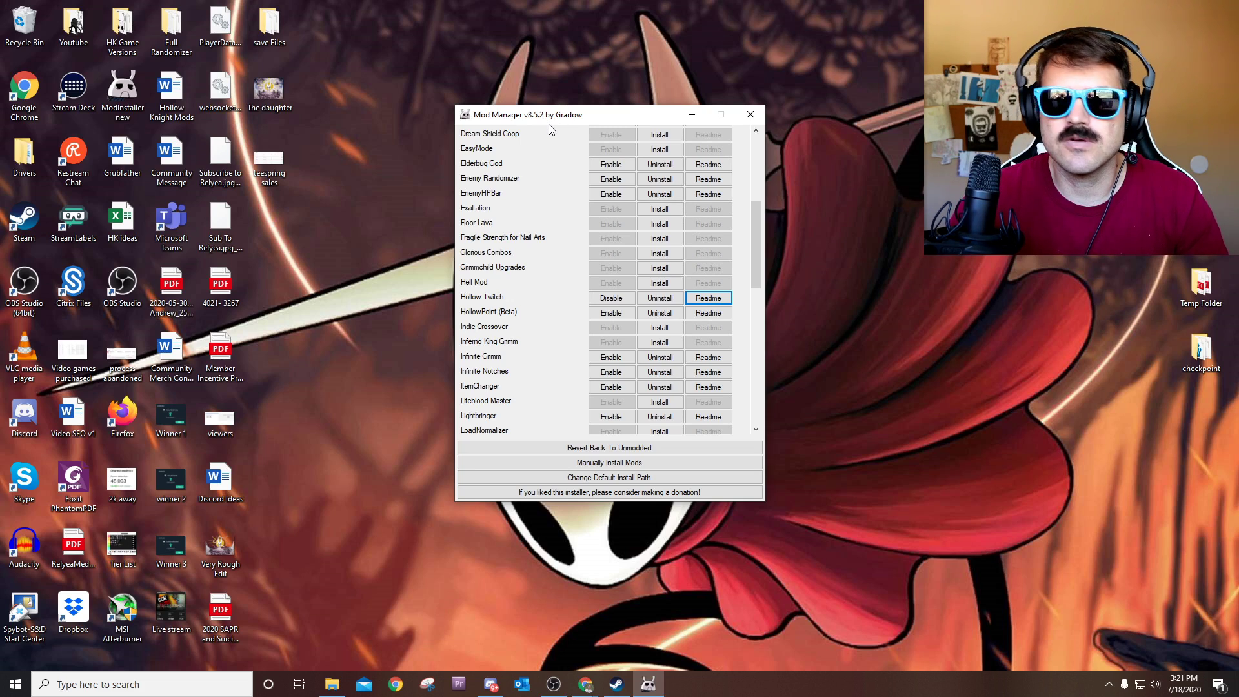
{"action": "left_click_drag", "start_coordinate": [537, 116], "coordinate": [517, 97]}
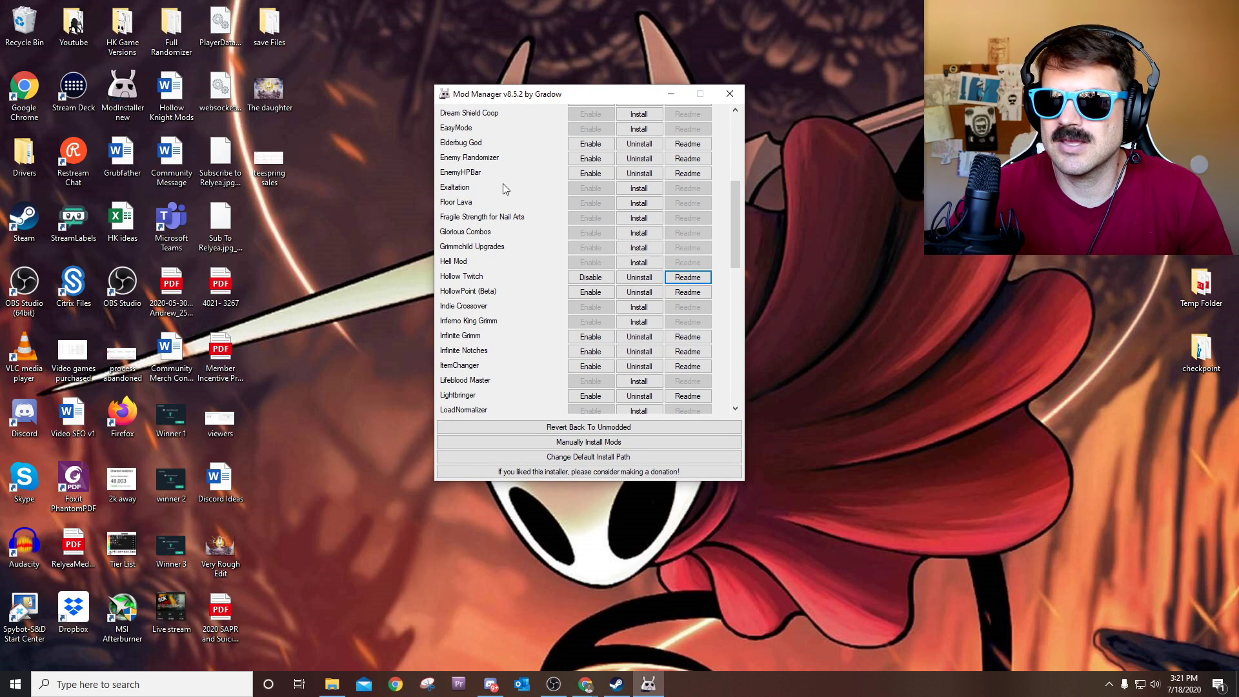
{"action": "scroll", "coordinate": [513, 199], "scroll_direction": "up", "scroll_amount": 5}
{"action": "scroll", "coordinate": [509, 207], "scroll_direction": "down", "scroll_amount": 2}
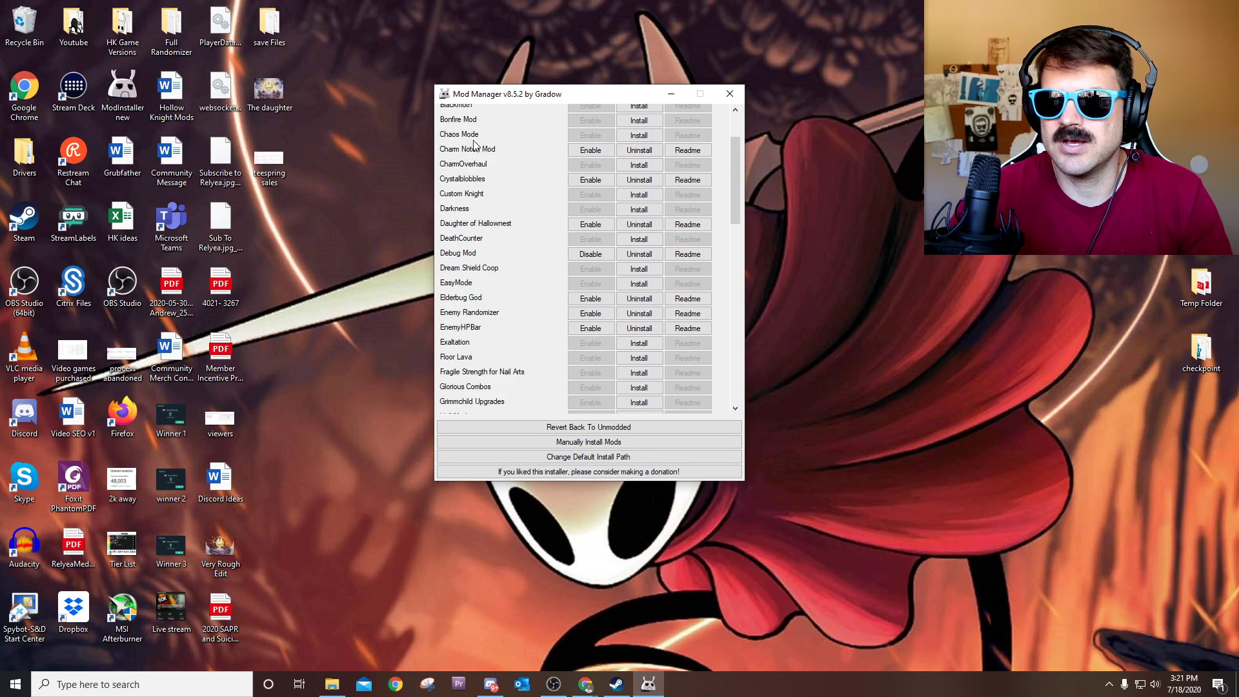
{"action": "scroll", "coordinate": [537, 189], "scroll_direction": "down", "scroll_amount": 5}
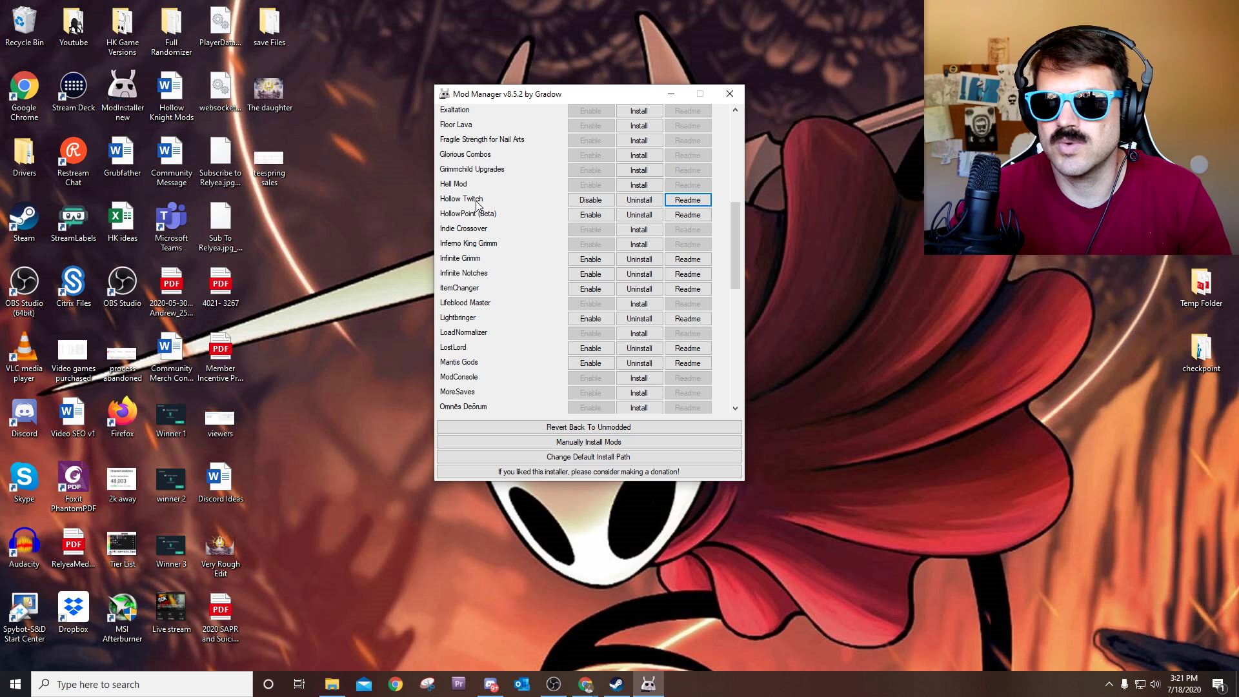
{"action": "left_click", "coordinate": [687, 199]}
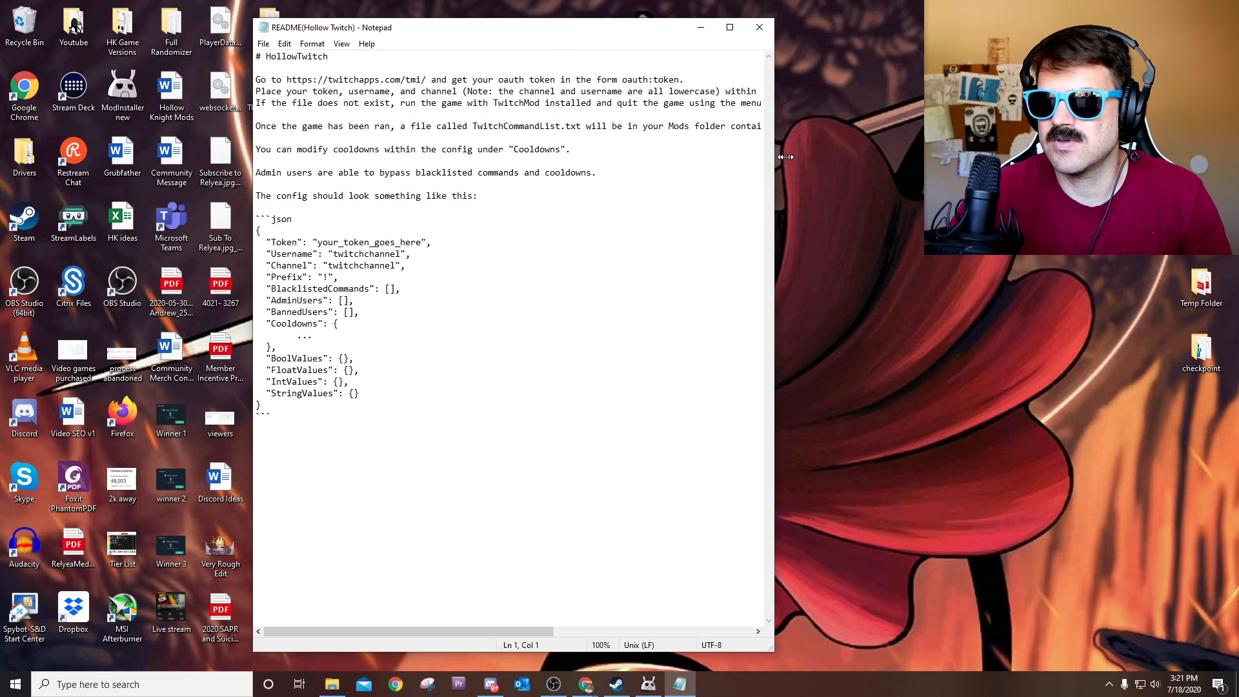
Resize and reposition the Notepad readme window to fit its text
{"action": "left_click_drag", "start_coordinate": [774, 157], "coordinate": [1025, 157]}
{"action": "left_click_drag", "start_coordinate": [728, 651], "coordinate": [723, 542]}
{"action": "left_click_drag", "start_coordinate": [550, 34], "coordinate": [541, 65]}
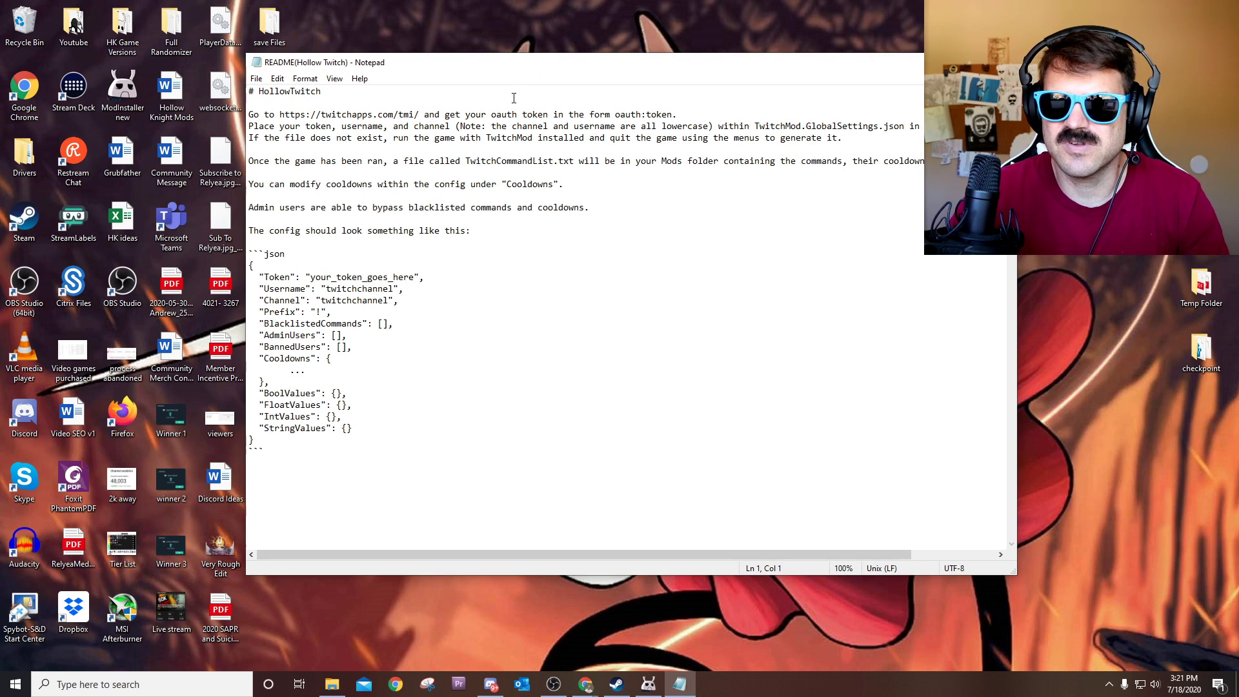
{"action": "left_click", "coordinate": [439, 137]}
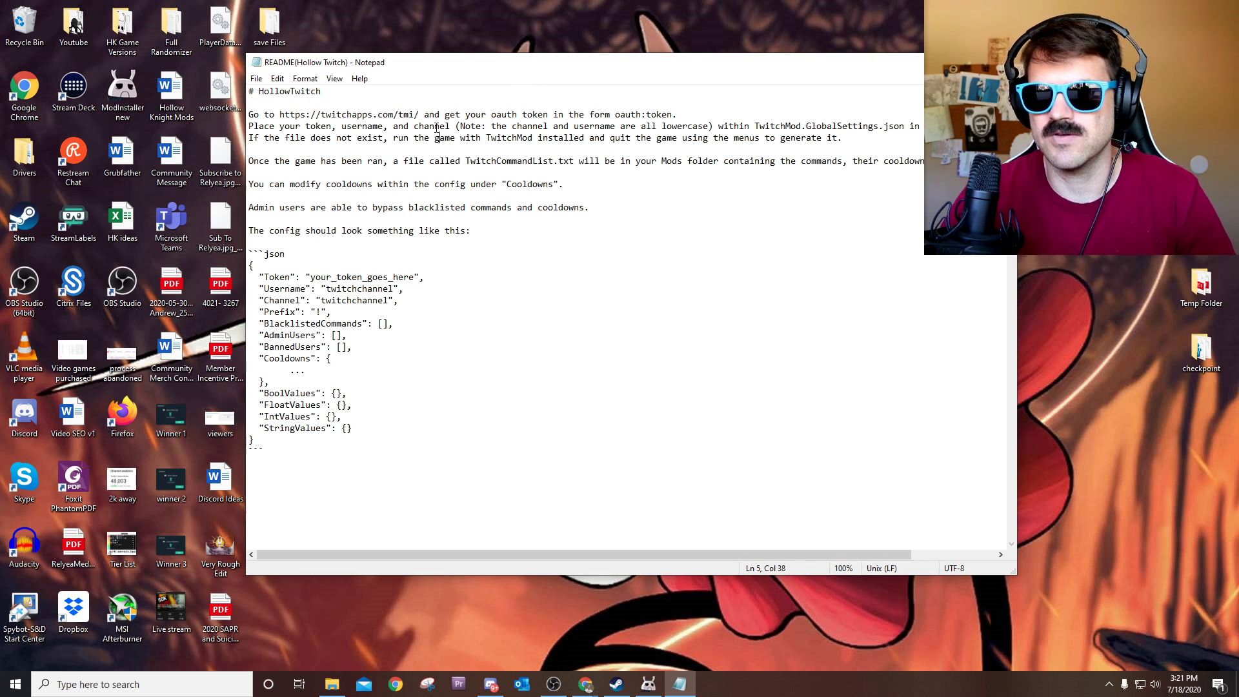
{"action": "left_click_drag", "start_coordinate": [249, 115], "coordinate": [554, 115]}
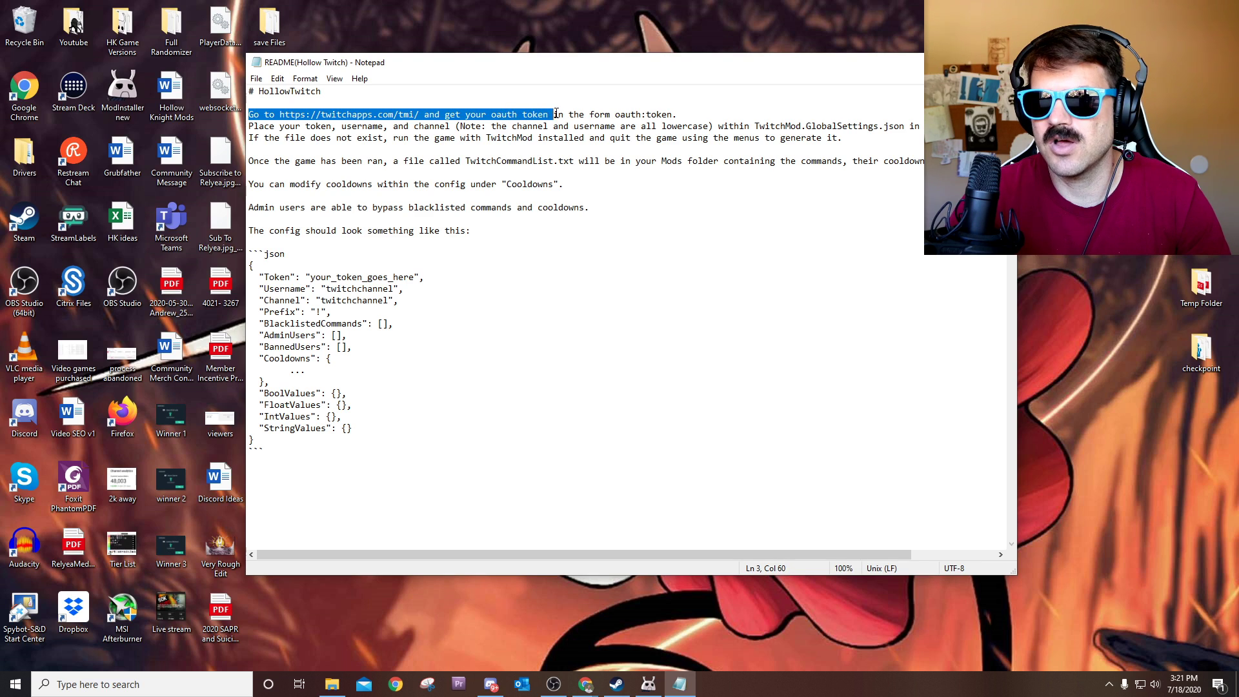
{"action": "left_click", "coordinate": [553, 114]}
{"action": "left_click_drag", "start_coordinate": [280, 113], "coordinate": [411, 119]}
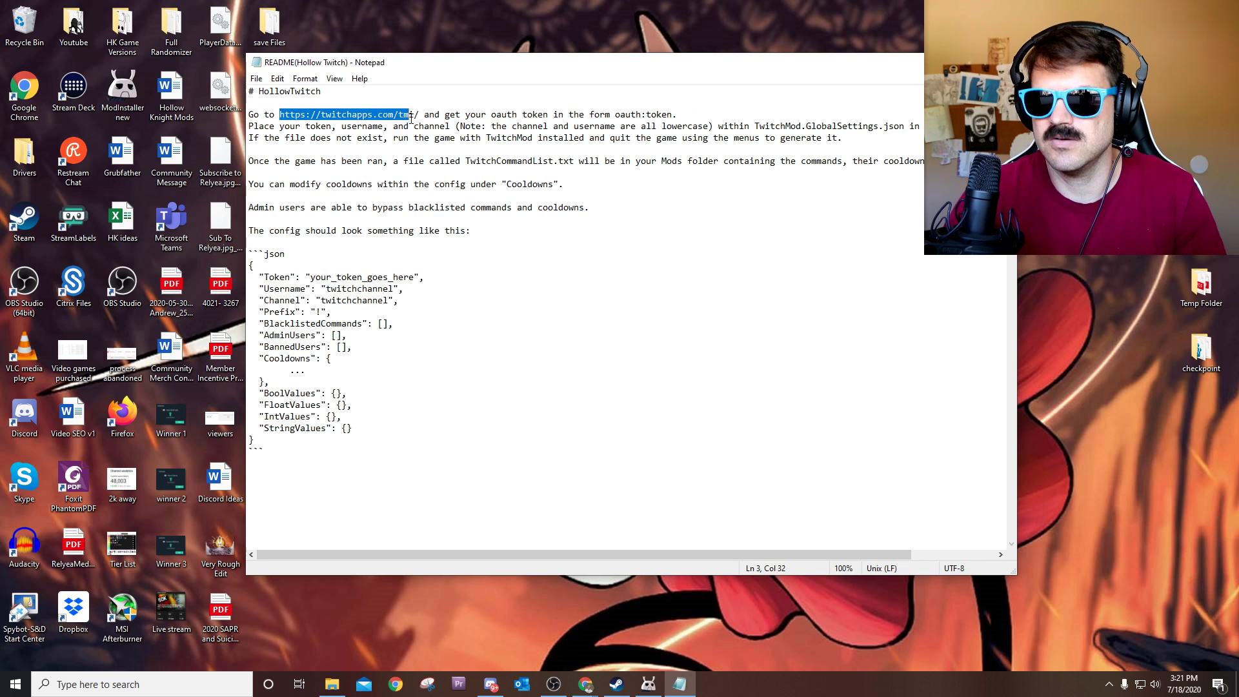
Bring up Chrome's Twitch Chat OAuth Password Generator page and click into the oauth password field
{"action": "left_click", "coordinate": [585, 684]}
{"action": "left_click", "coordinate": [476, 629]}
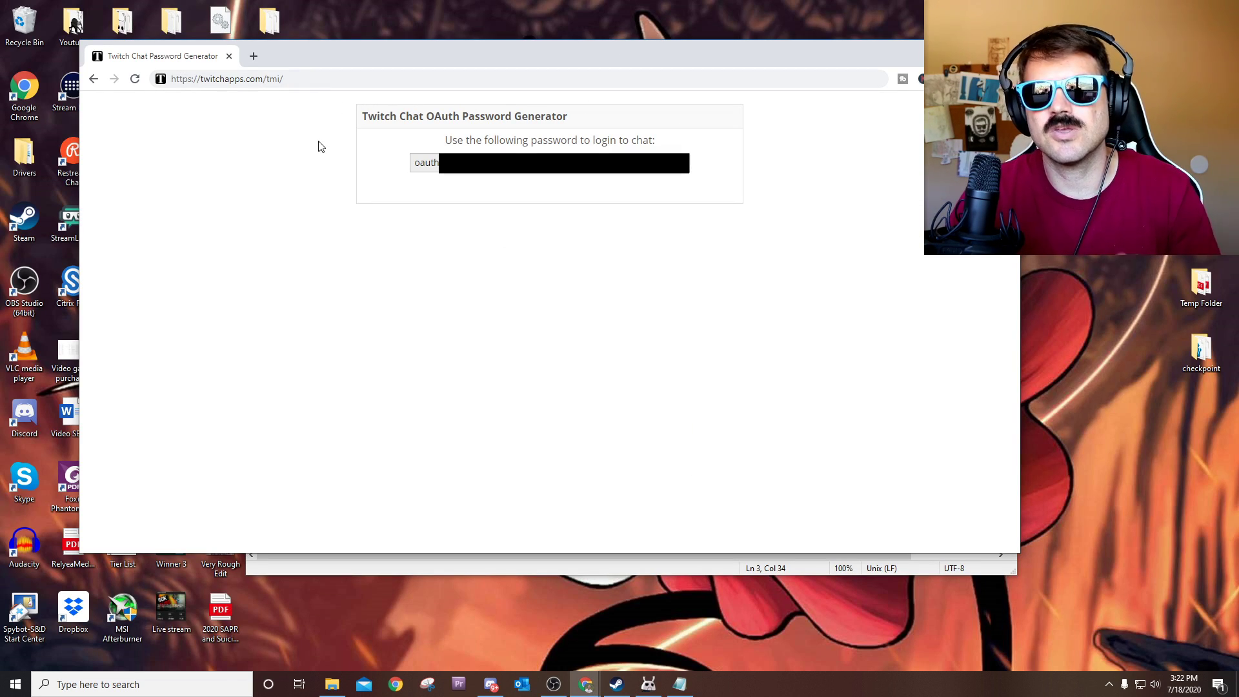
{"action": "left_click", "coordinate": [416, 163]}
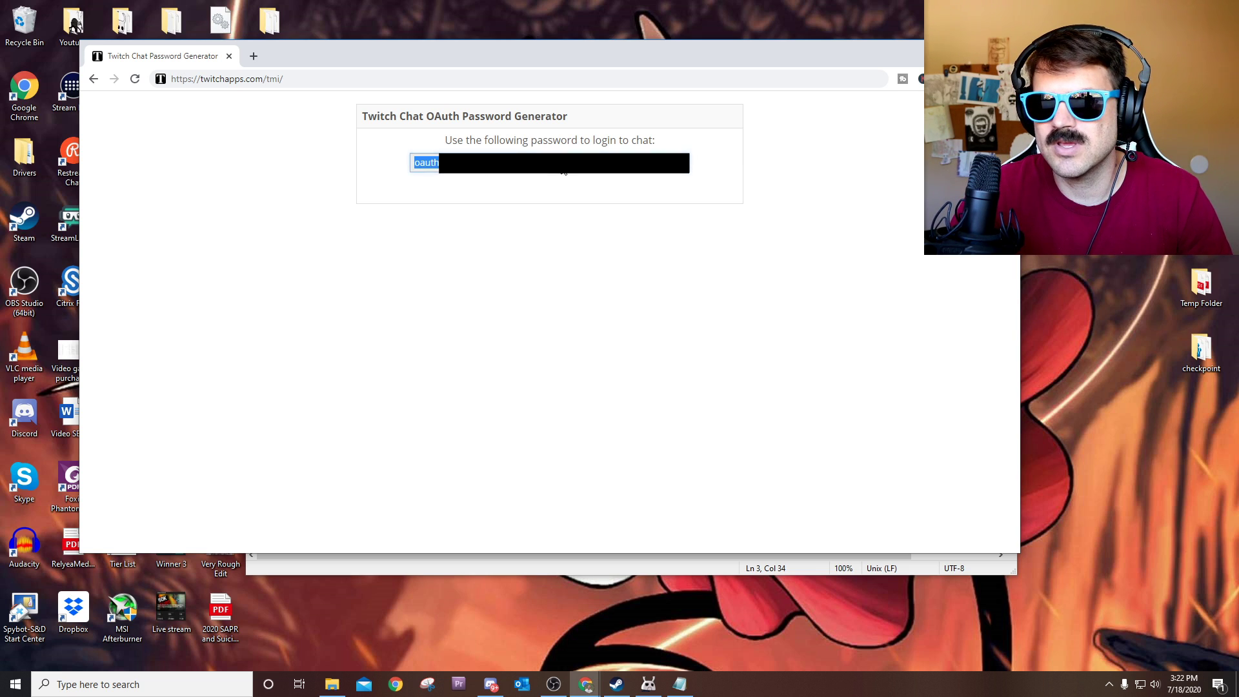
{"action": "left_click", "coordinate": [537, 183]}
{"action": "left_click", "coordinate": [639, 165]}
{"action": "left_click", "coordinate": [639, 166]}
Select the generated oauth password for copying, then switch back to the Notepad readme
{"action": "left_click", "coordinate": [451, 169]}
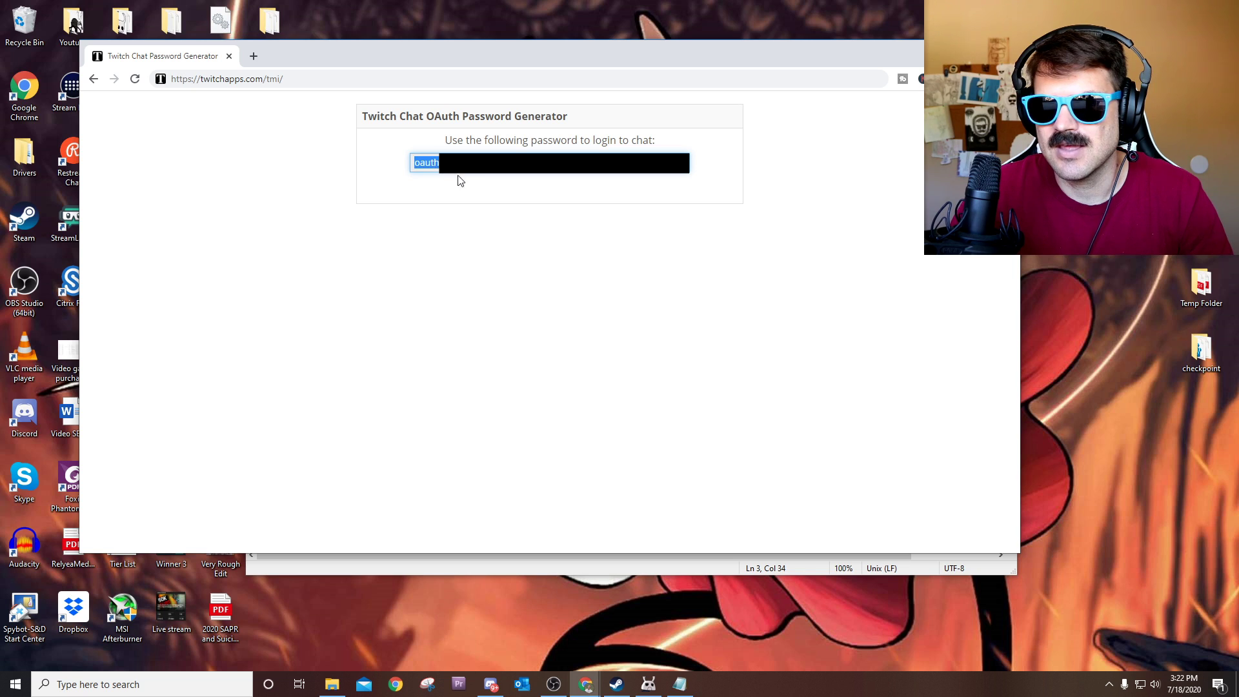
{"action": "left_click", "coordinate": [462, 169]}
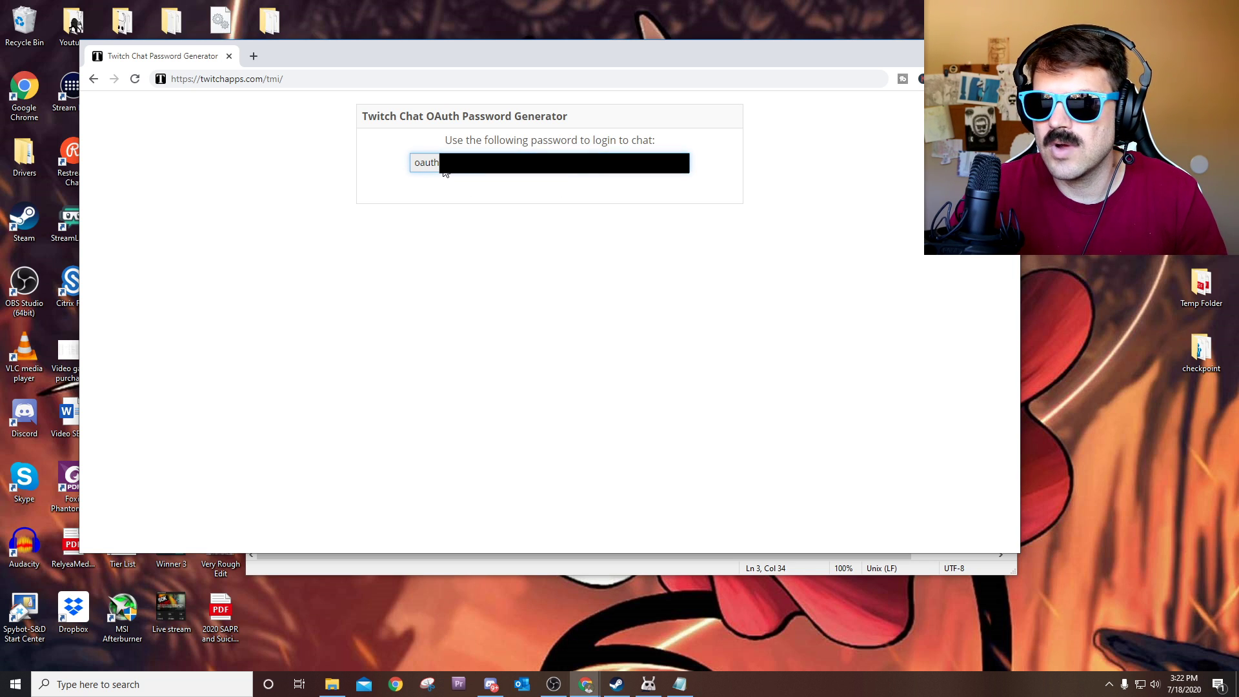
{"action": "left_click", "coordinate": [445, 174]}
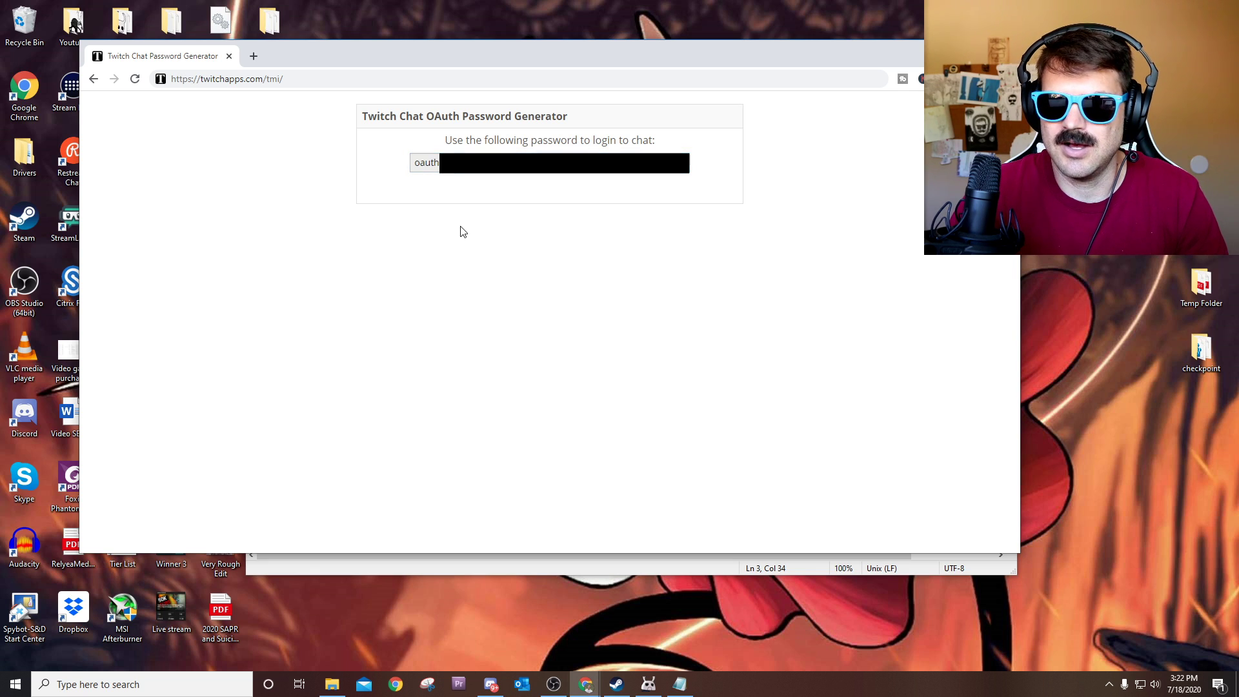
{"action": "left_click", "coordinate": [472, 169]}
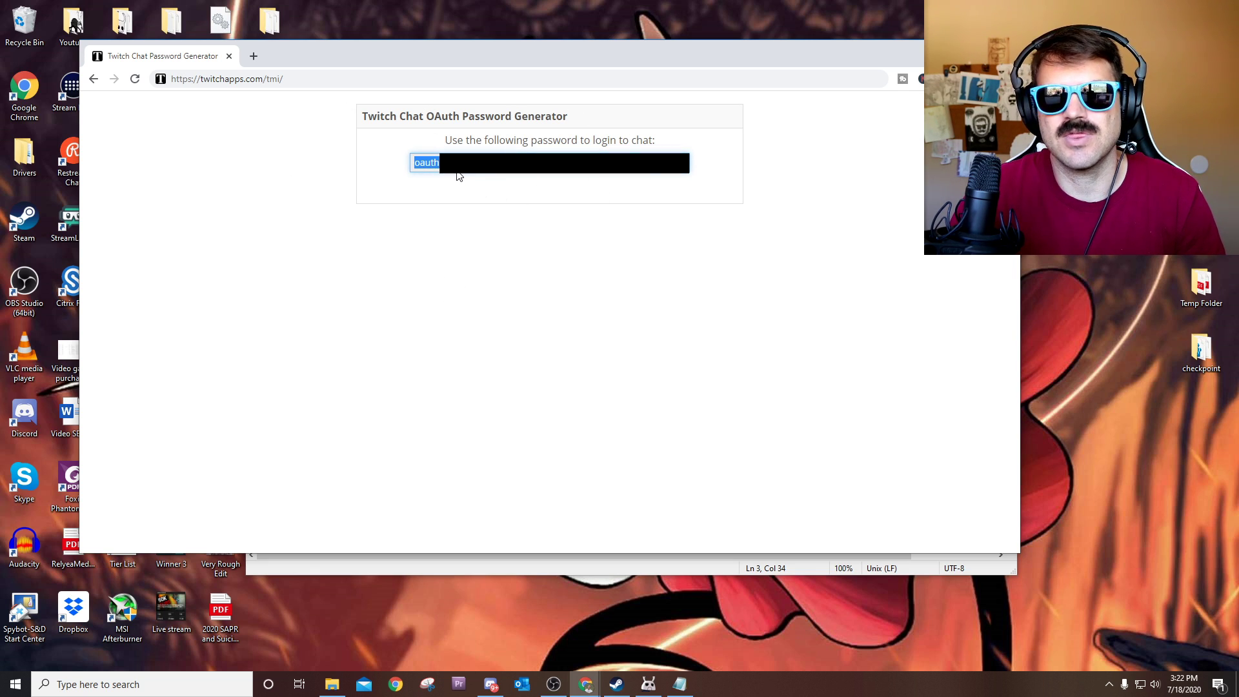
{"action": "left_click", "coordinate": [469, 188]}
{"action": "key", "text": "alt+Tab"}
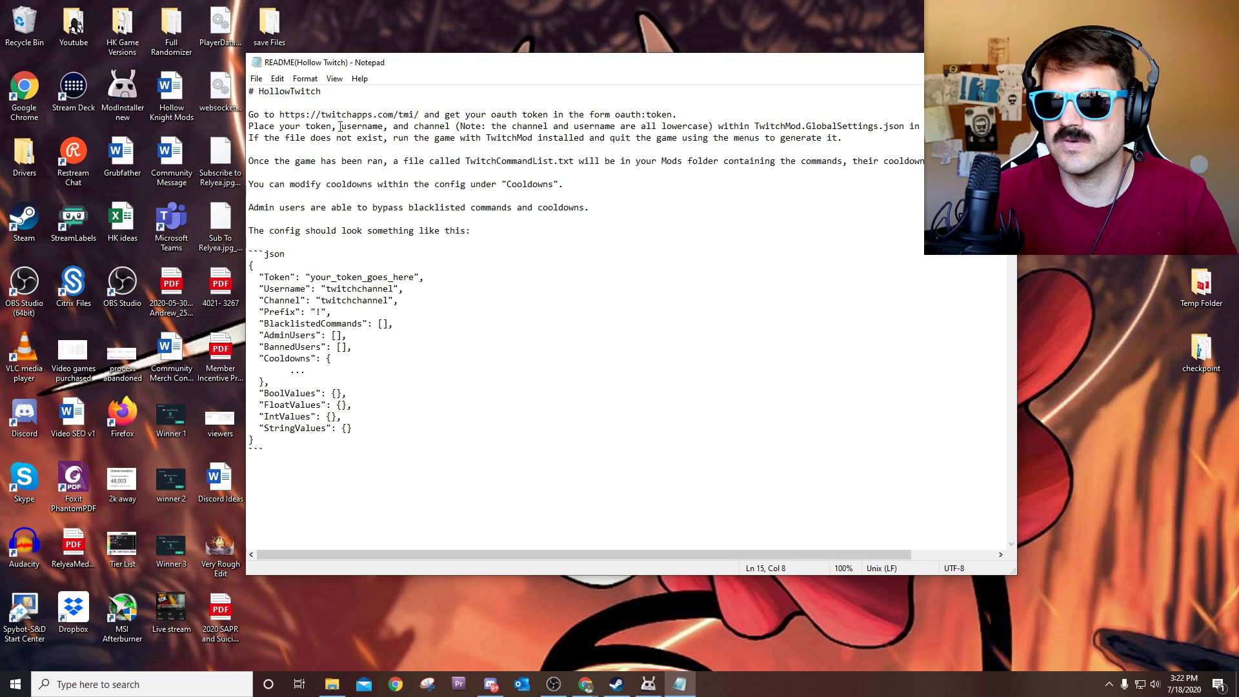
Highlight line 4's instruction about putting token, username and channel in TwitchMod.GlobalSettings.json
{"action": "left_click_drag", "start_coordinate": [251, 127], "coordinate": [902, 130]}
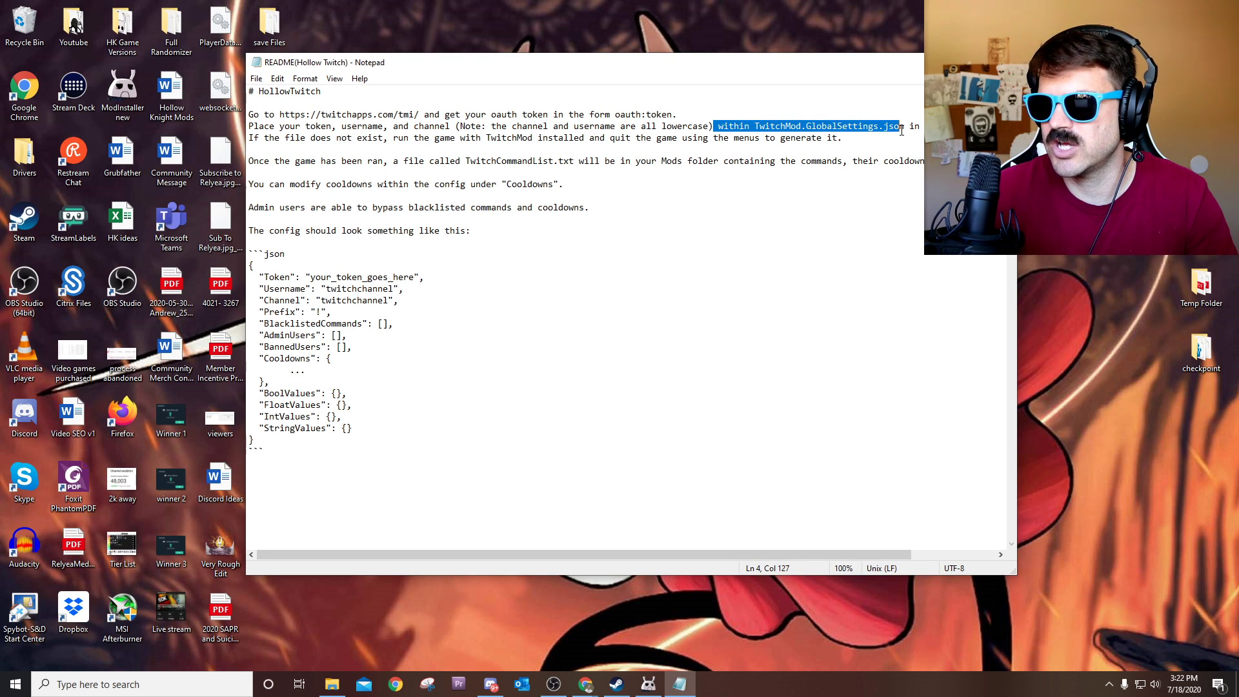
{"action": "left_click", "coordinate": [904, 129]}
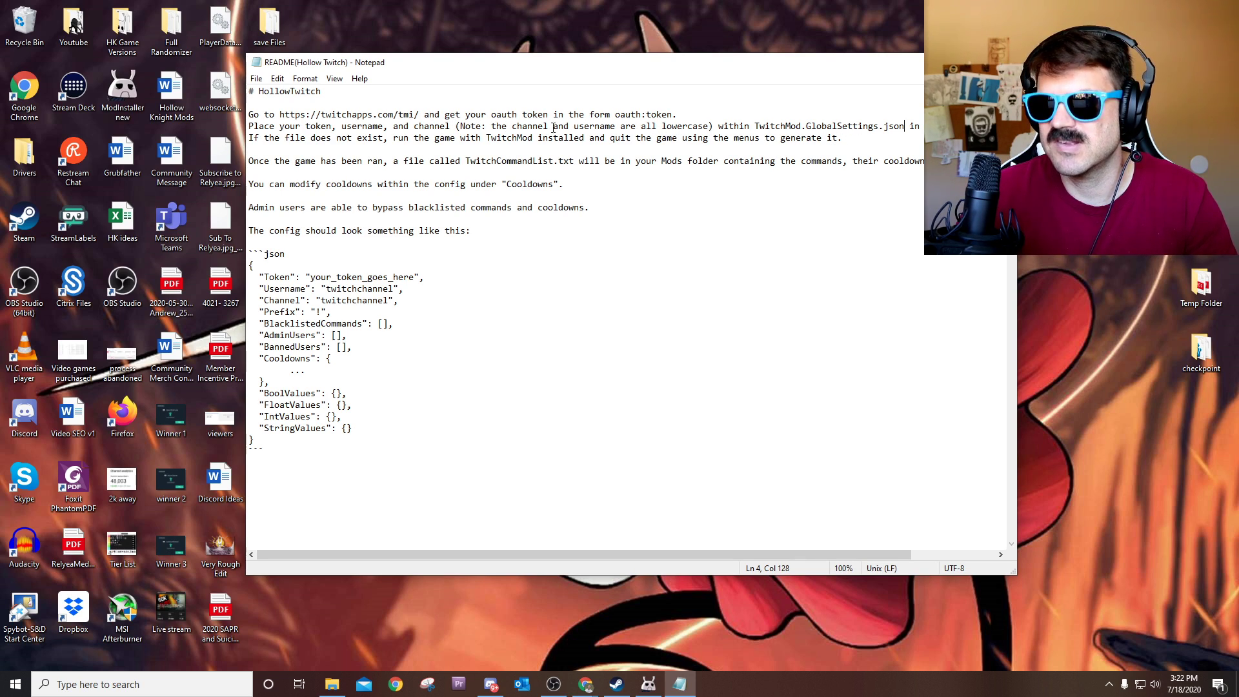
{"action": "left_click_drag", "start_coordinate": [724, 128], "coordinate": [975, 127]}
Widen the readme window so its full lines show, then bring up File Explorer
{"action": "left_click_drag", "start_coordinate": [1016, 388], "coordinate": [1162, 387]}
{"action": "left_click", "coordinate": [879, 149]}
{"action": "left_click_drag", "start_coordinate": [878, 126], "coordinate": [850, 139]}
{"action": "left_click", "coordinate": [849, 138]}
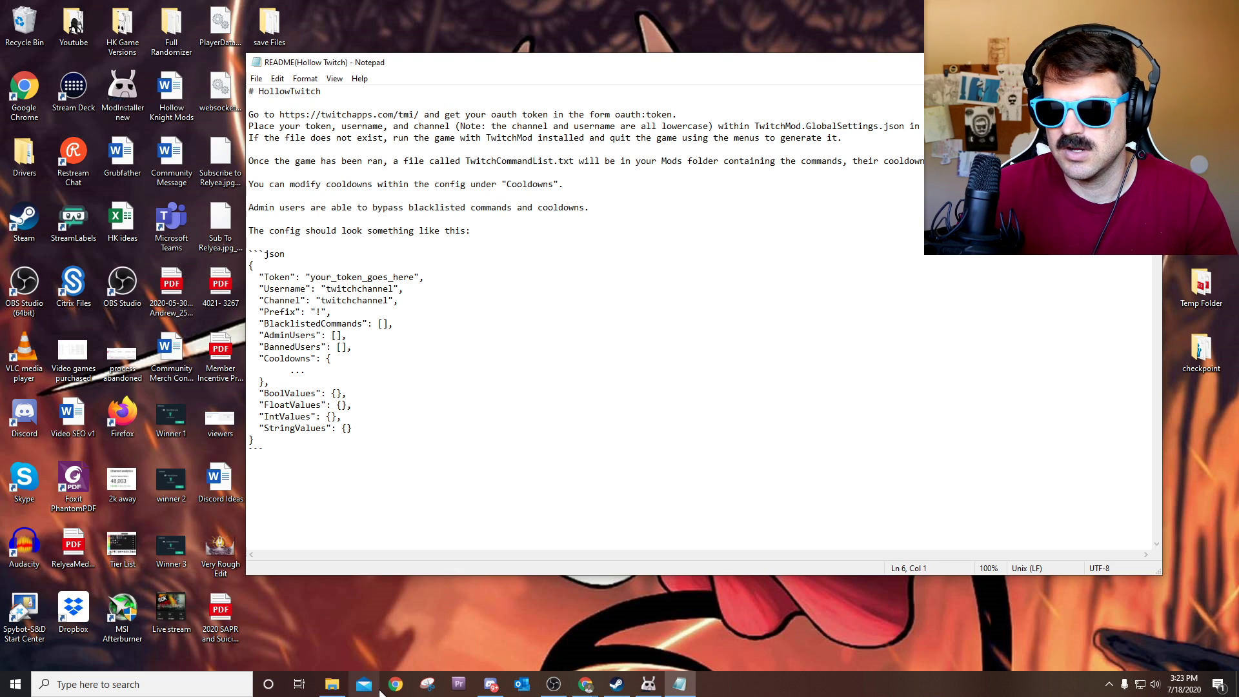
{"action": "left_click", "coordinate": [585, 684]}
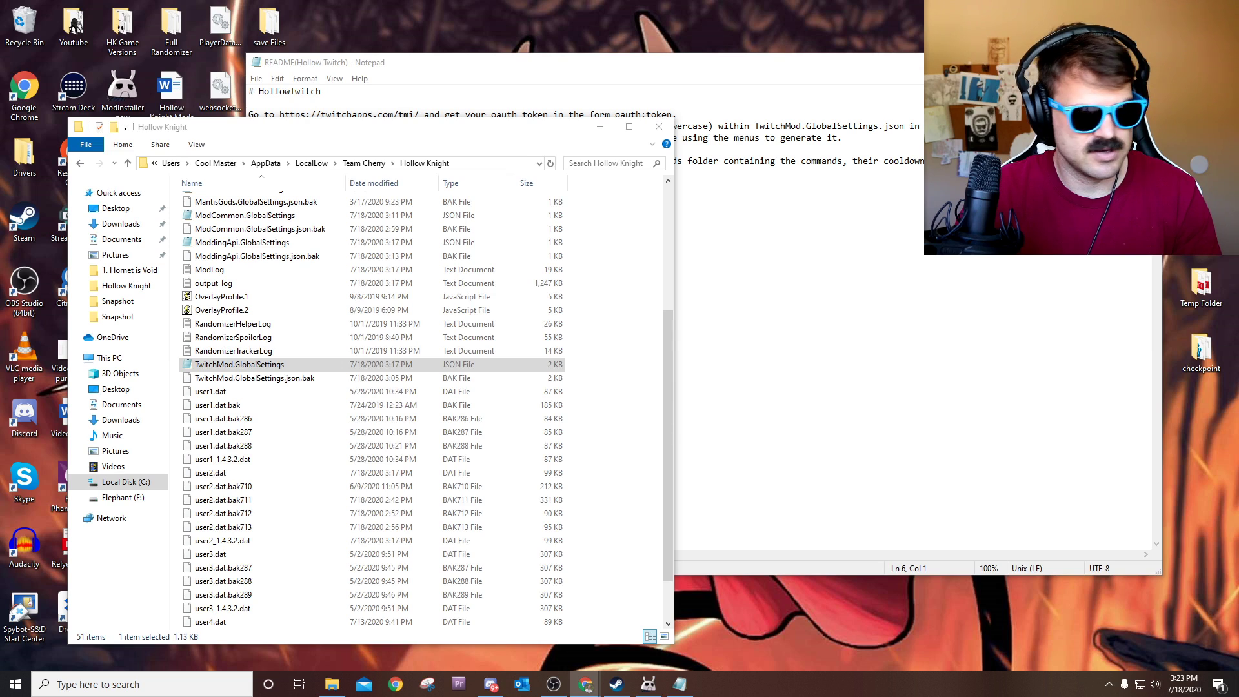
Navigate Explorer to %APPDATA%\..\LocalLow\Team Cherry\Hollow Knight via the address bar
{"action": "left_click", "coordinate": [467, 163]}
{"action": "type", "text": "%APPDATA%\\..\\LocalLow\\Team Cherry\\Hollow Knight\\"}
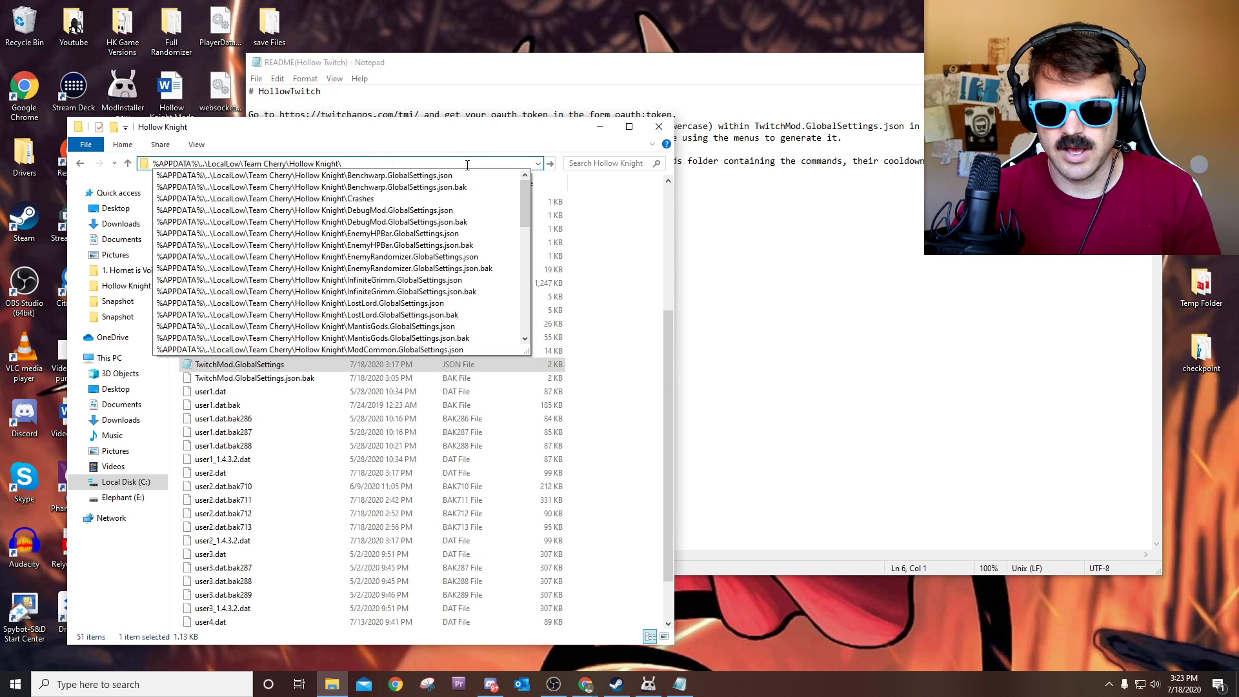
{"action": "key", "text": "Return"}
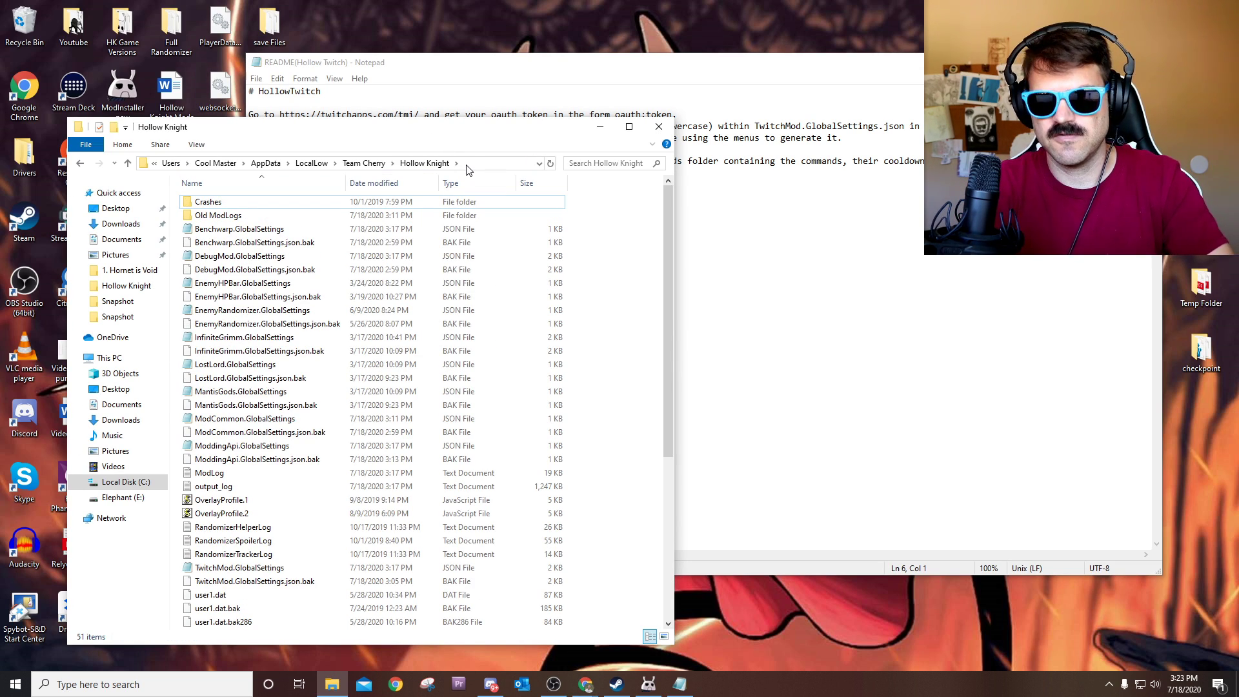
{"action": "left_click", "coordinate": [468, 165]}
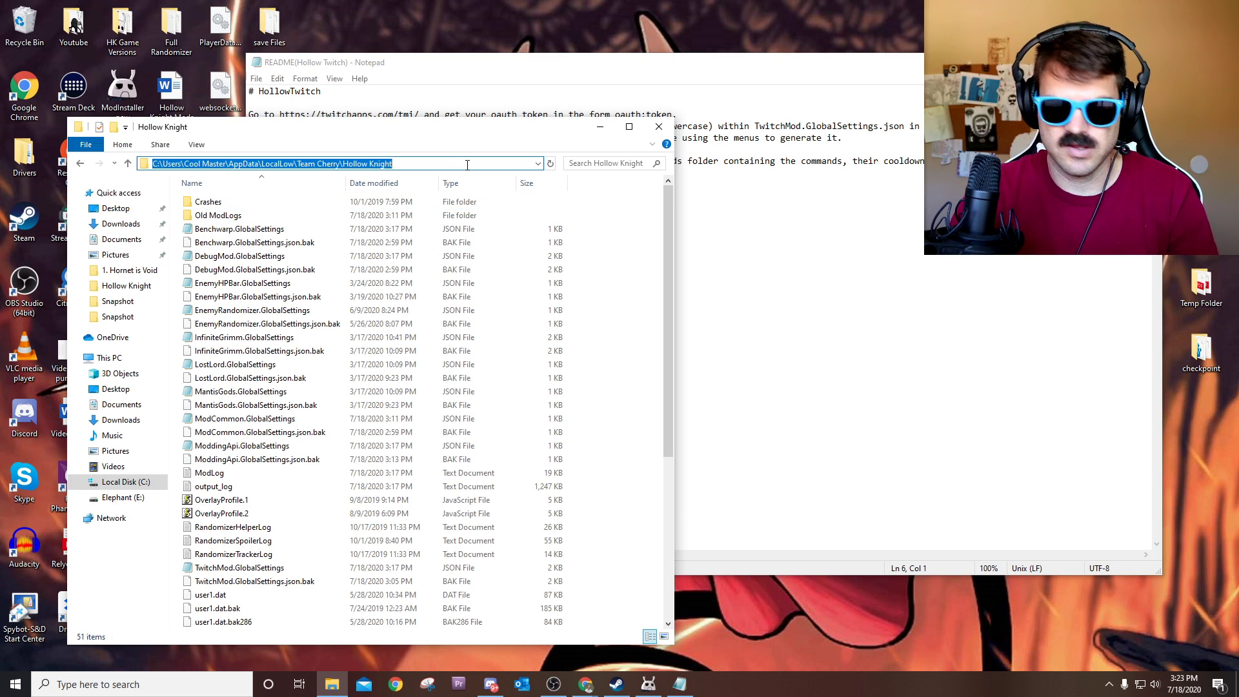
{"action": "type", "text": "%APPDATA%\\..\\LocalLow\\Team Cherry\\Hollow Knight\\"}
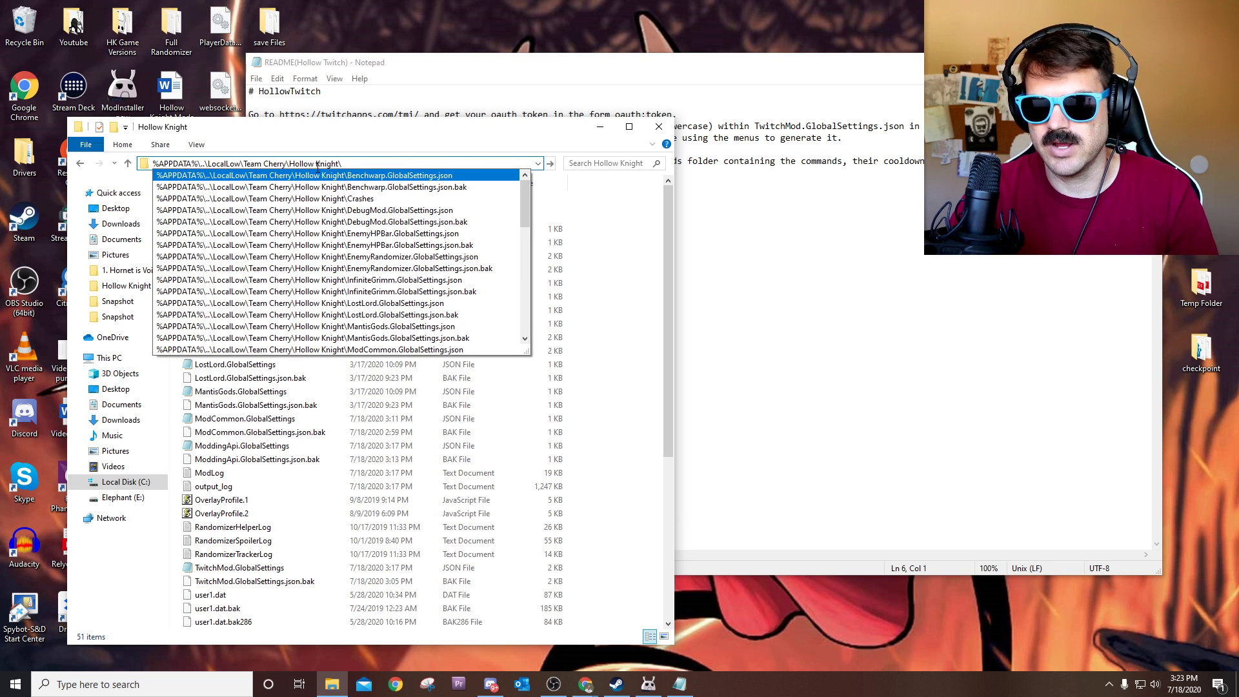
Locate TwitchMod.GlobalSettings in the folder, then minimize Explorer to return to the readme
{"action": "left_click", "coordinate": [396, 130]}
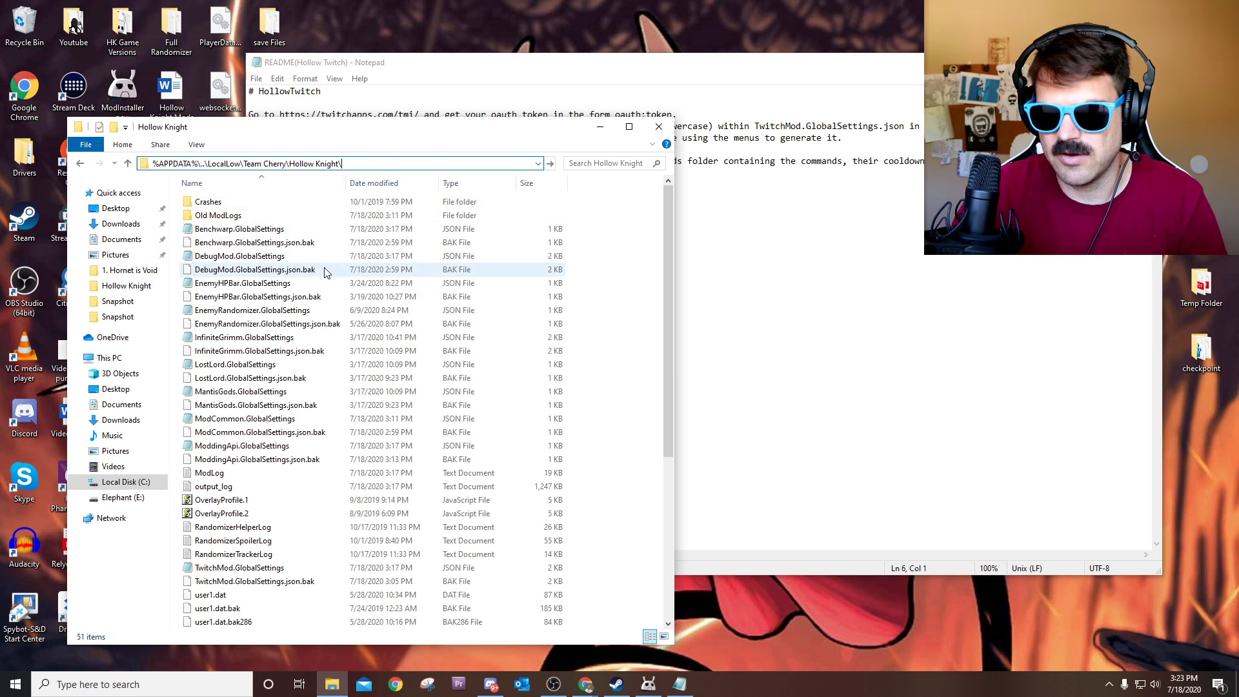
{"action": "scroll", "coordinate": [327, 270], "scroll_direction": "down", "scroll_amount": 5}
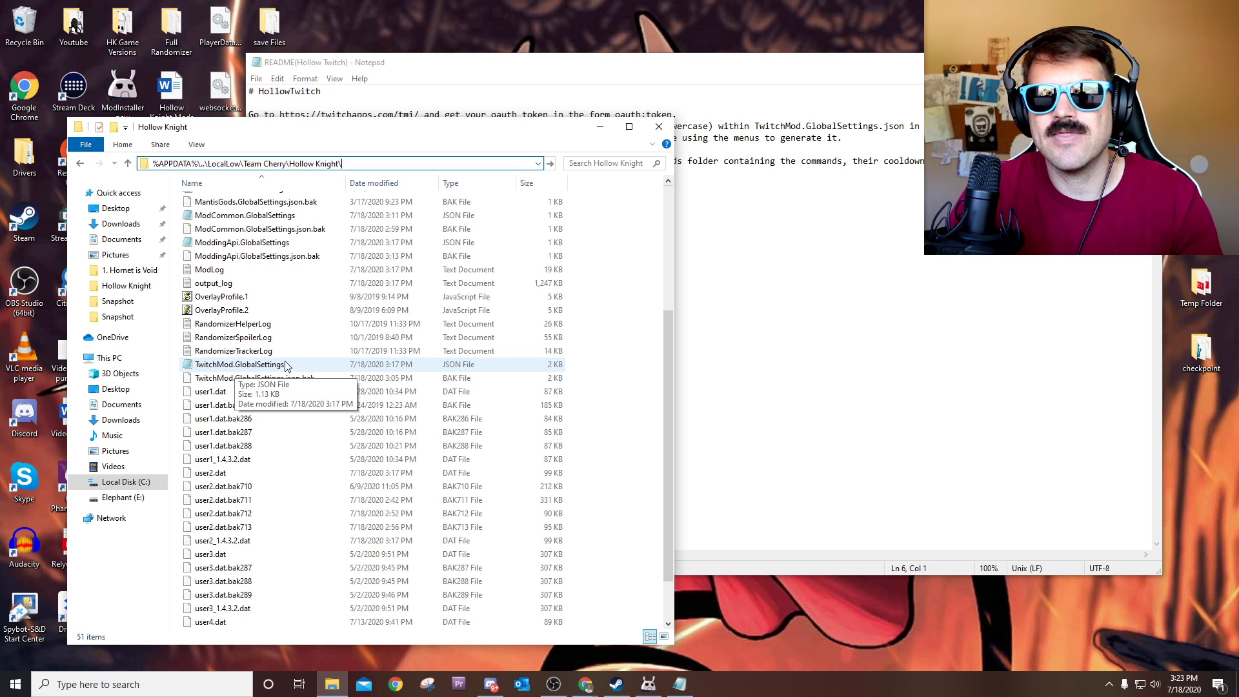
{"action": "left_click", "coordinate": [600, 126]}
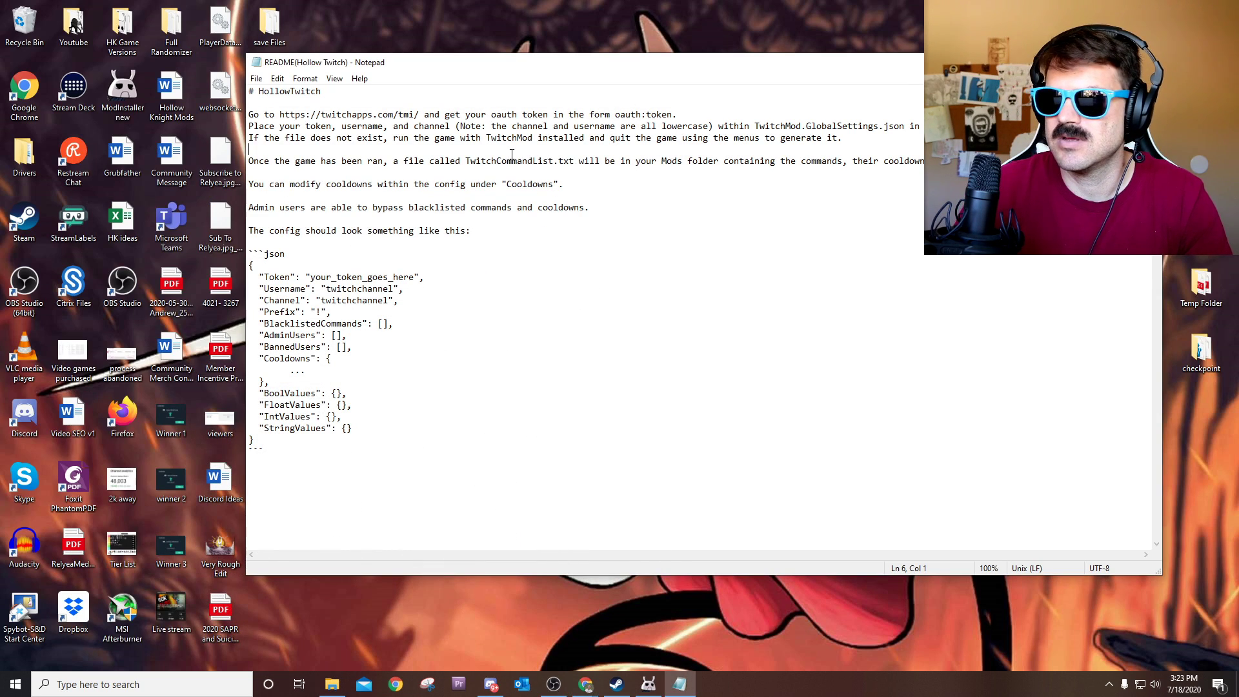
{"action": "left_click_drag", "start_coordinate": [249, 138], "coordinate": [828, 143]}
{"action": "right_click", "coordinate": [577, 139]}
{"action": "left_click", "coordinate": [573, 138]}
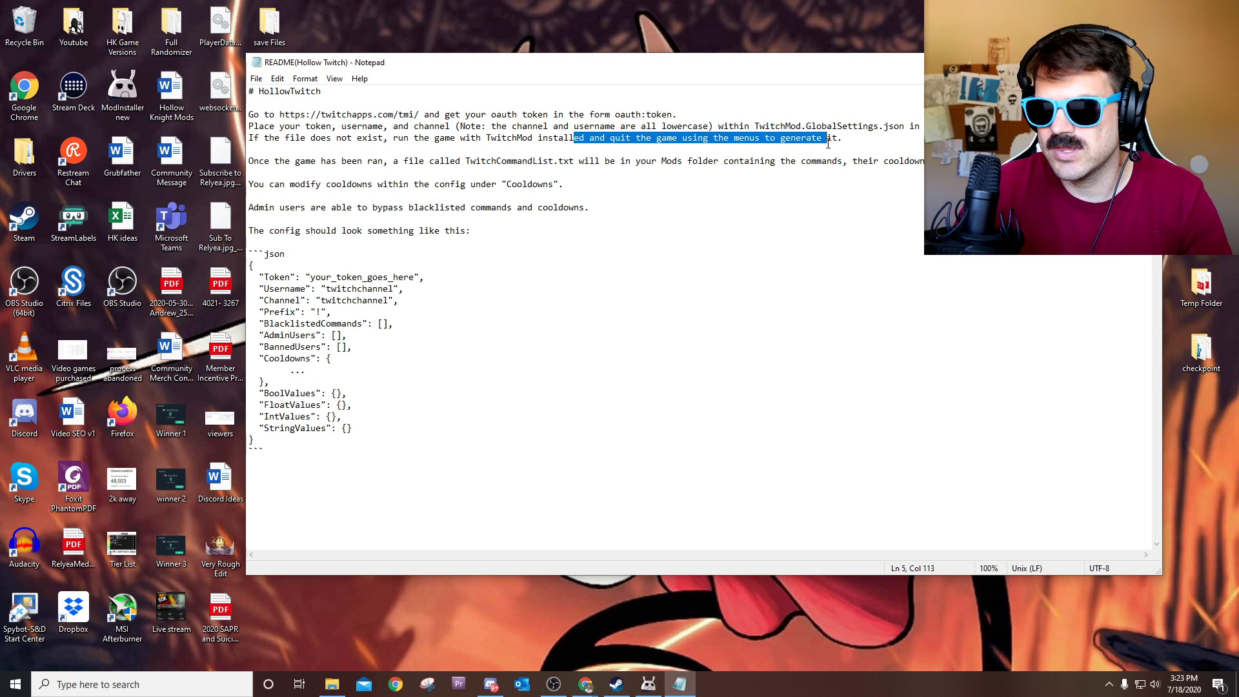
{"action": "left_click", "coordinate": [831, 150]}
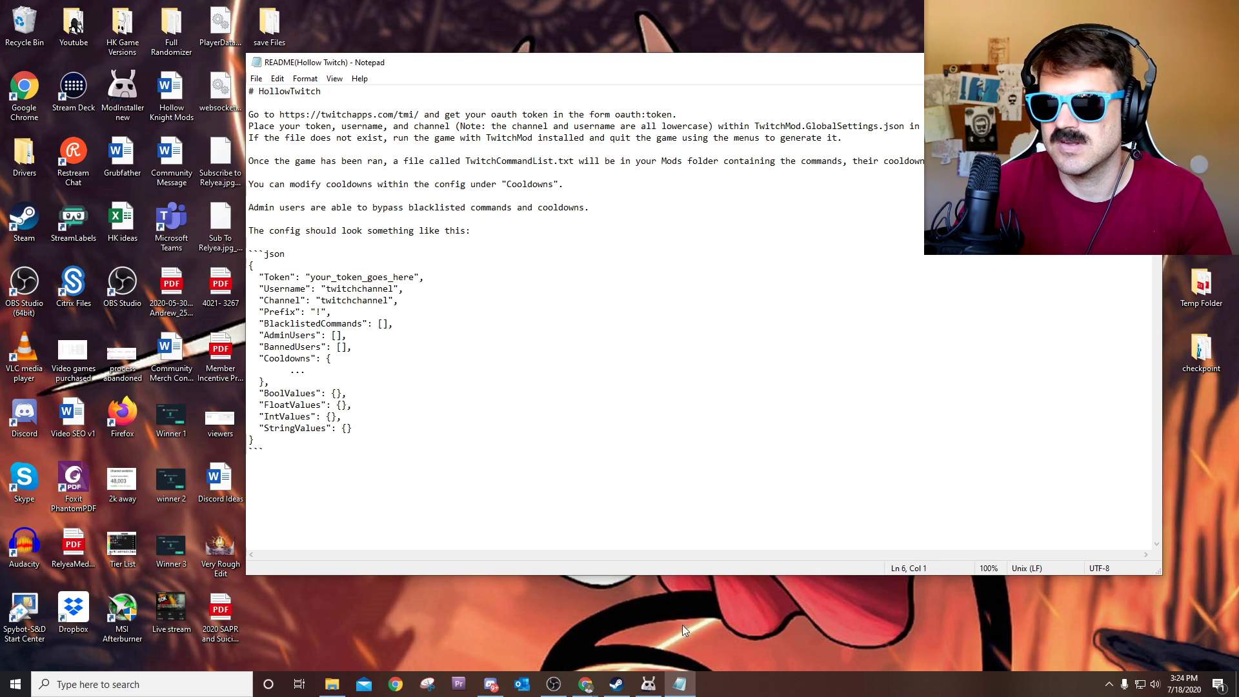
{"action": "left_click", "coordinate": [357, 141]}
{"action": "left_click", "coordinate": [679, 685]}
{"action": "left_click", "coordinate": [679, 687]}
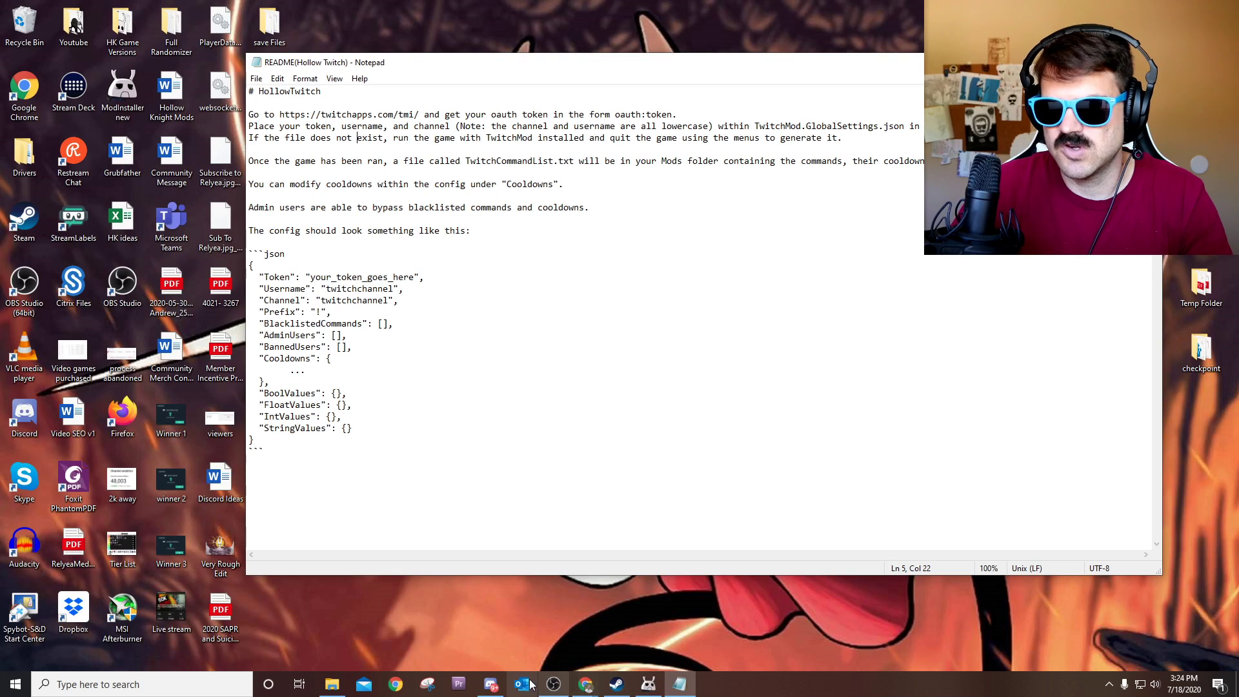
{"action": "left_click", "coordinate": [333, 678]}
Open TwitchMod.GlobalSettings from the Hollow Knight folder in Notepad
{"action": "scroll", "coordinate": [329, 287], "scroll_direction": "down", "scroll_amount": 1}
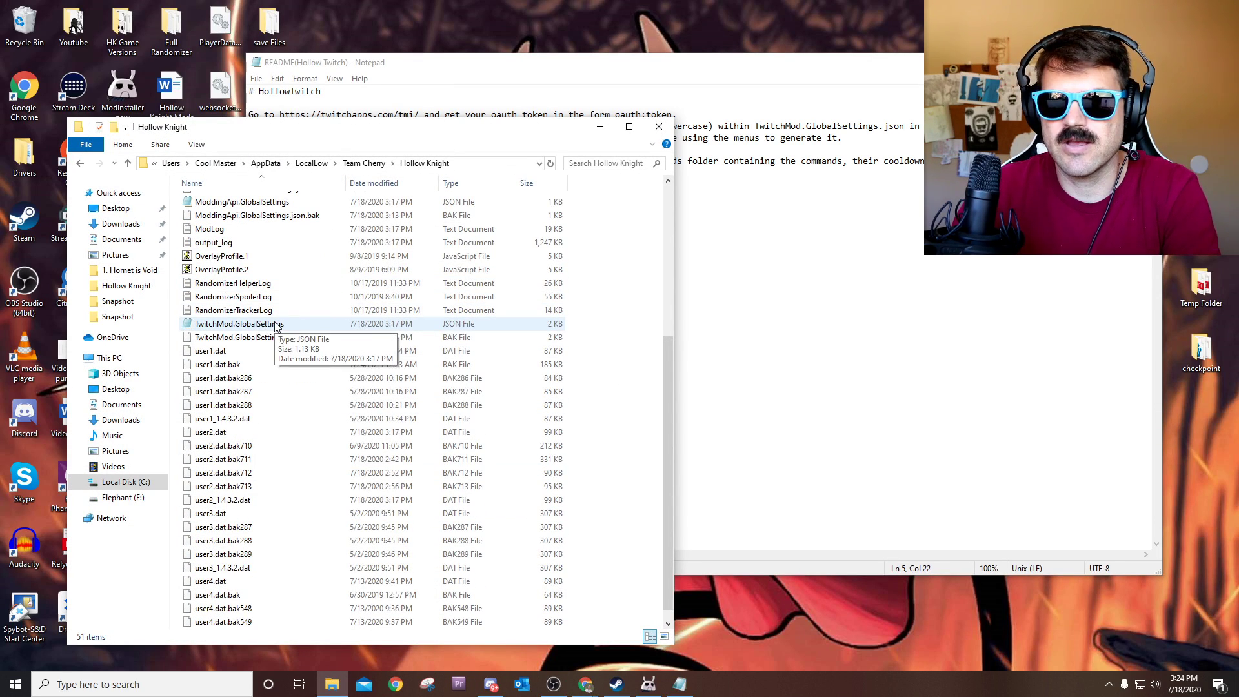
{"action": "scroll", "coordinate": [276, 330], "scroll_direction": "up", "scroll_amount": 1}
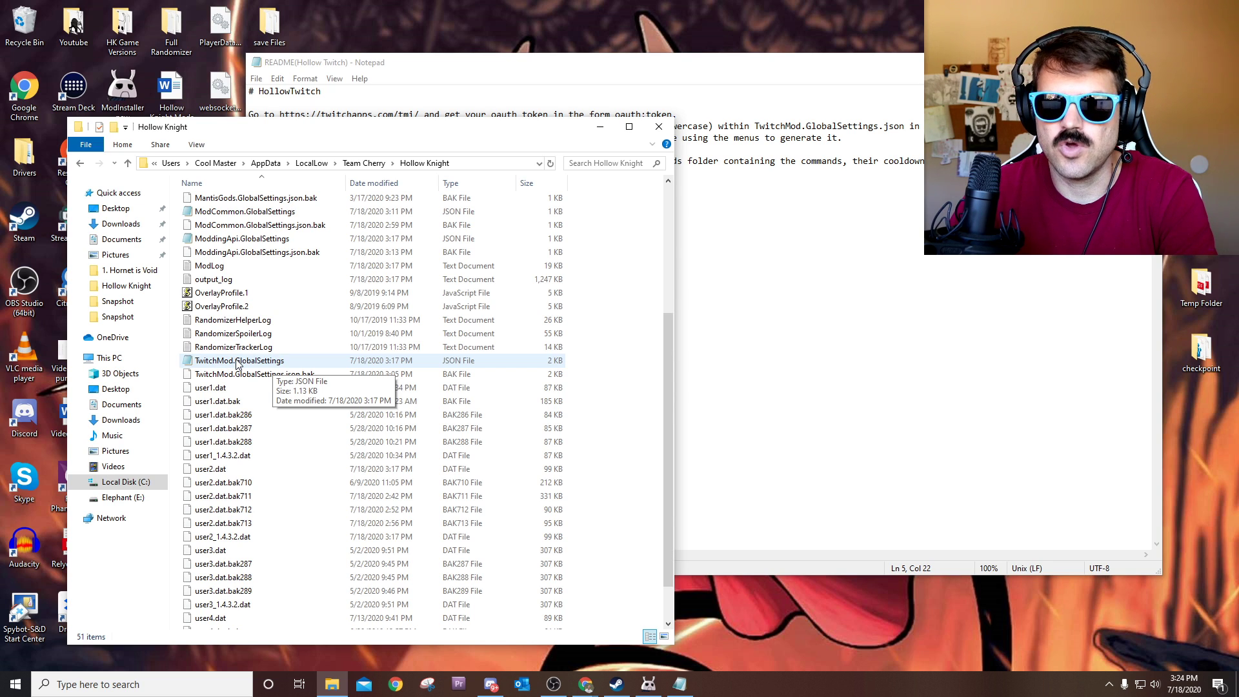
{"action": "double_click", "coordinate": [237, 361]}
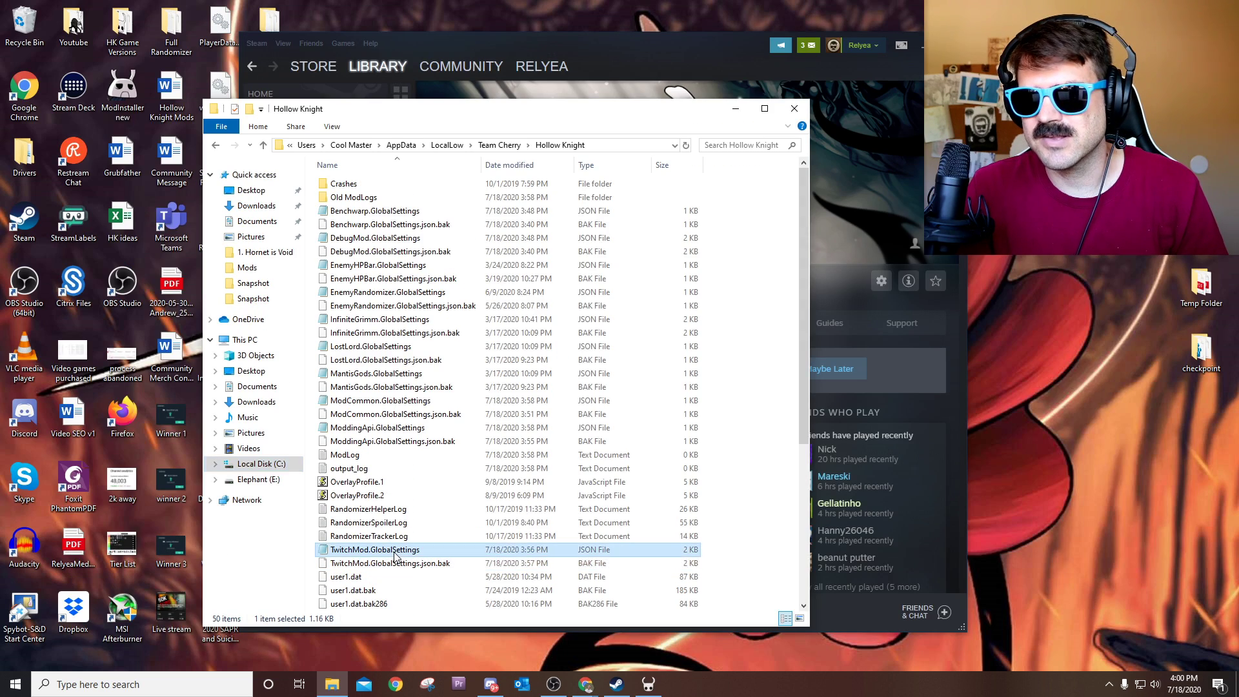
{"action": "double_click", "coordinate": [397, 563]}
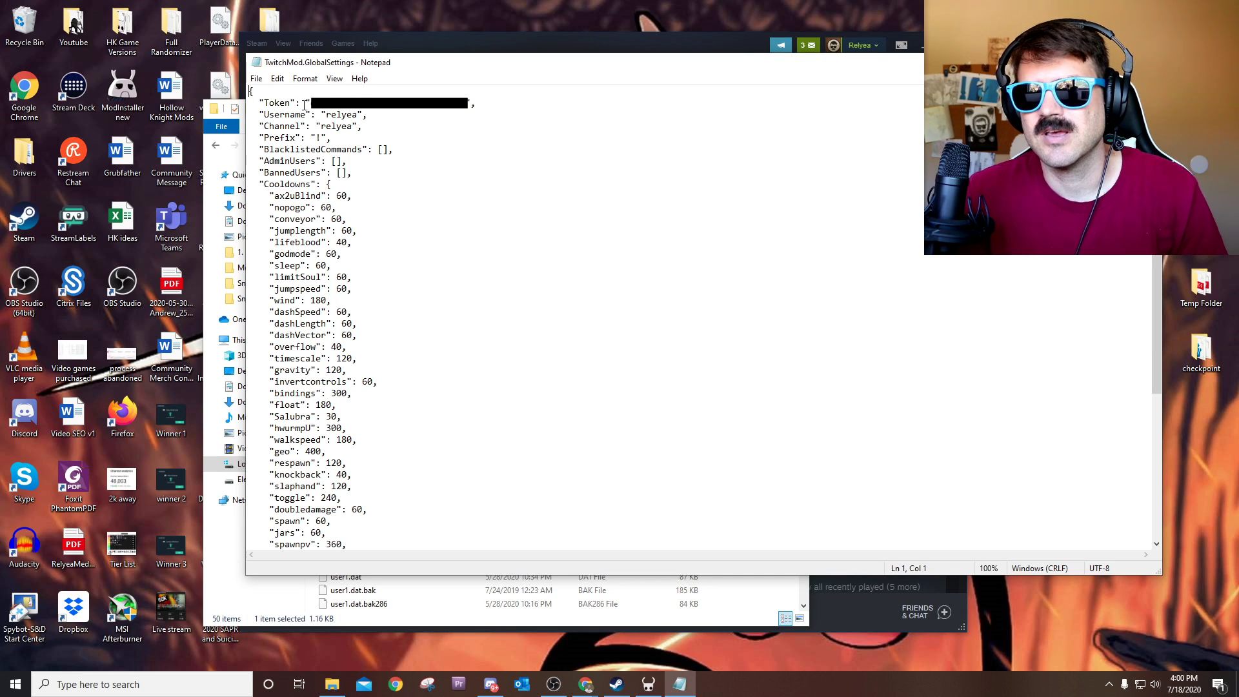
Check that the Token and Username values are filled in TwitchMod.GlobalSettings
{"action": "left_click_drag", "start_coordinate": [309, 103], "coordinate": [462, 106]}
{"action": "left_click_drag", "start_coordinate": [306, 104], "coordinate": [470, 102]}
{"action": "left_click", "coordinate": [471, 102]}
{"action": "left_click_drag", "start_coordinate": [320, 115], "coordinate": [364, 115]}
{"action": "left_click", "coordinate": [327, 124]}
{"action": "left_click", "coordinate": [461, 136]}
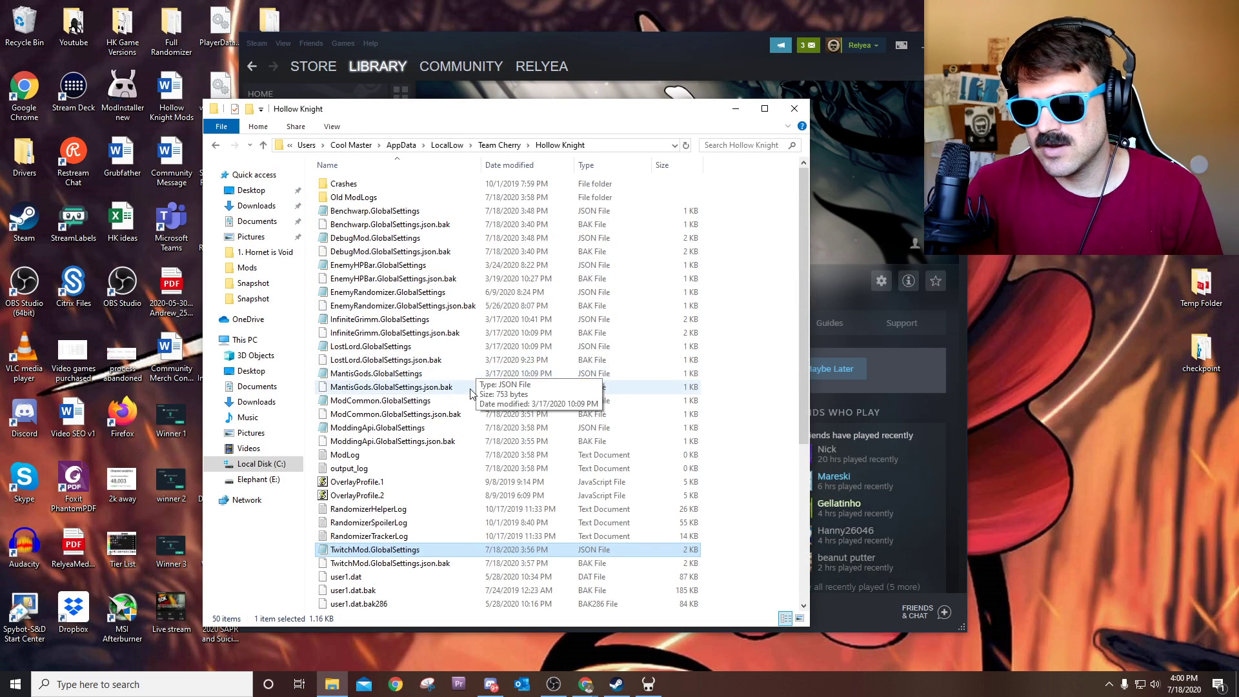
Open TwitchMod.GlobalSettings.json.bak in Notepad via Open with
{"action": "scroll", "coordinate": [450, 387], "scroll_direction": "down", "scroll_amount": 1}
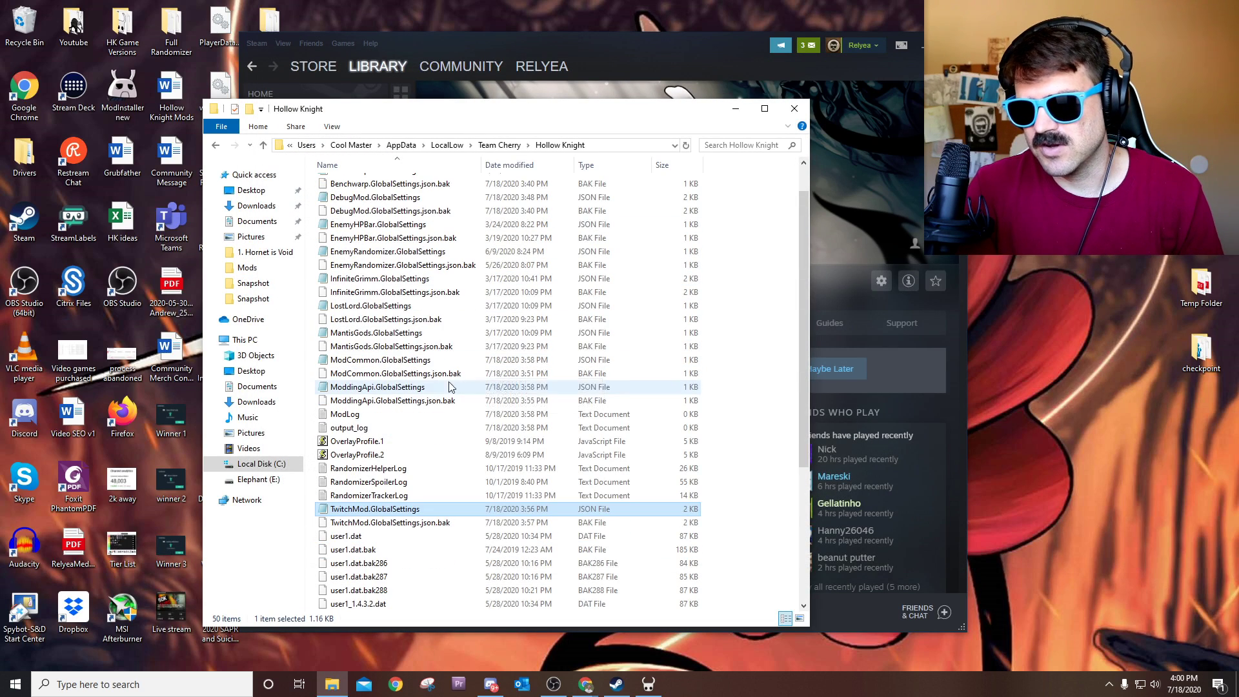
{"action": "right_click", "coordinate": [390, 528]}
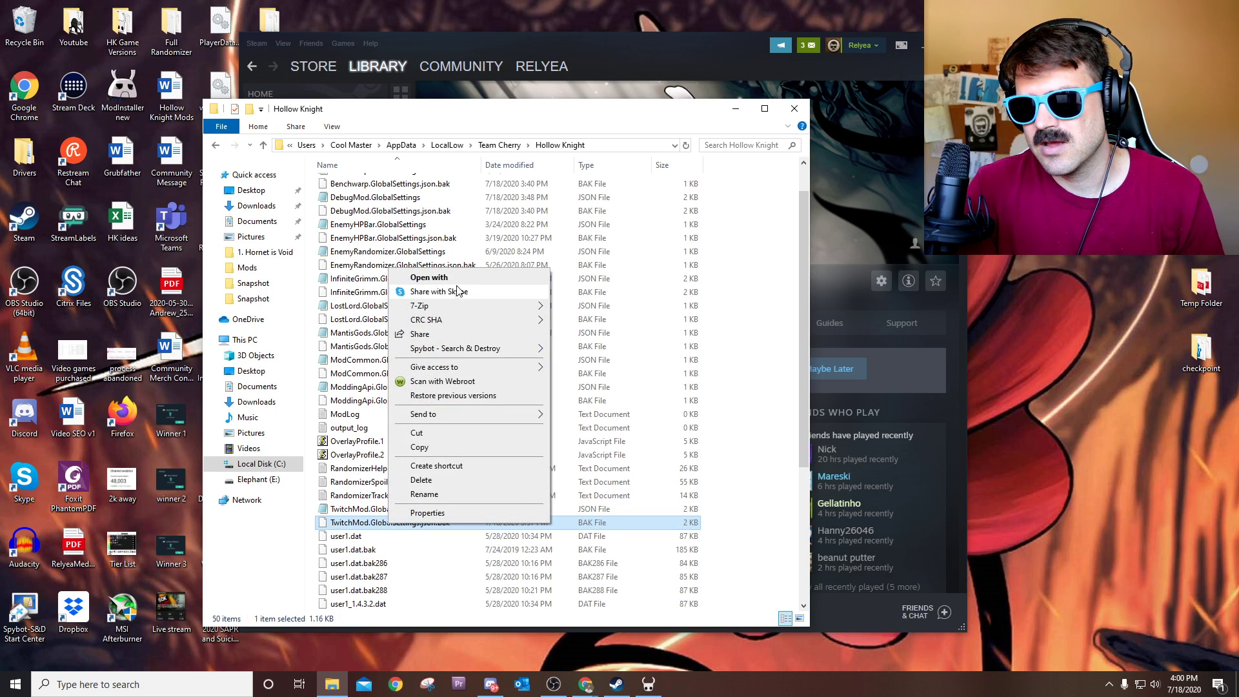
{"action": "left_click", "coordinate": [455, 279]}
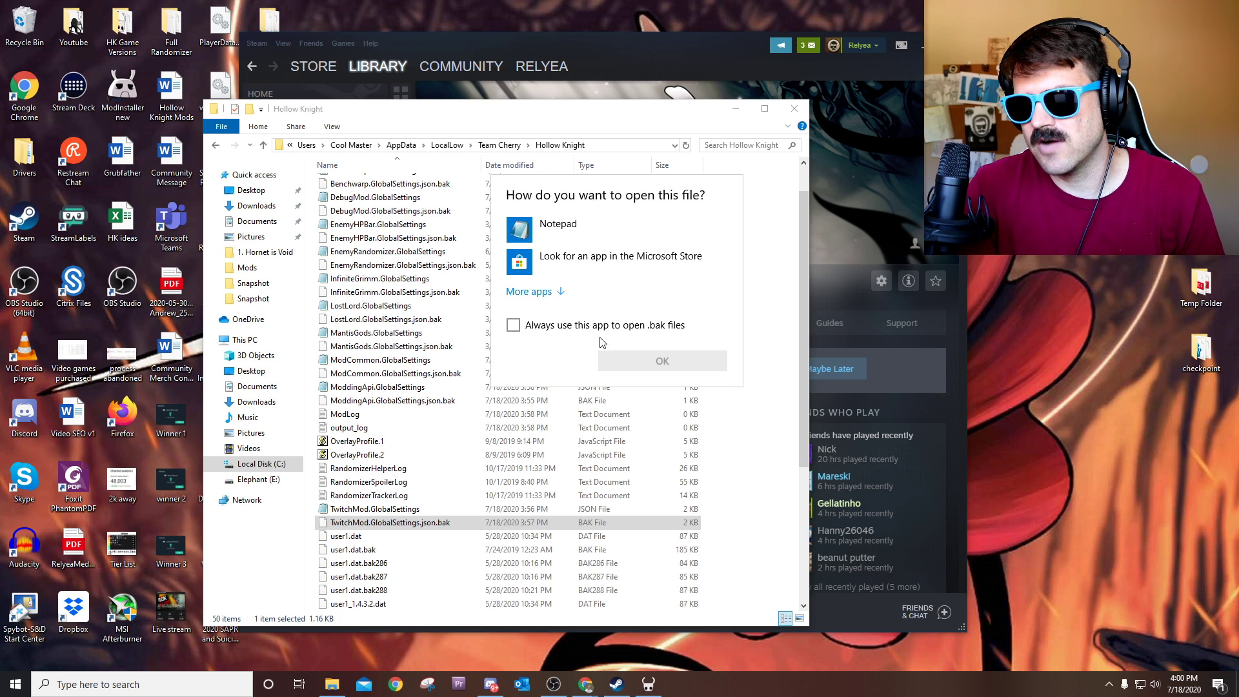
{"action": "left_click", "coordinate": [552, 234]}
{"action": "left_click", "coordinate": [650, 354]}
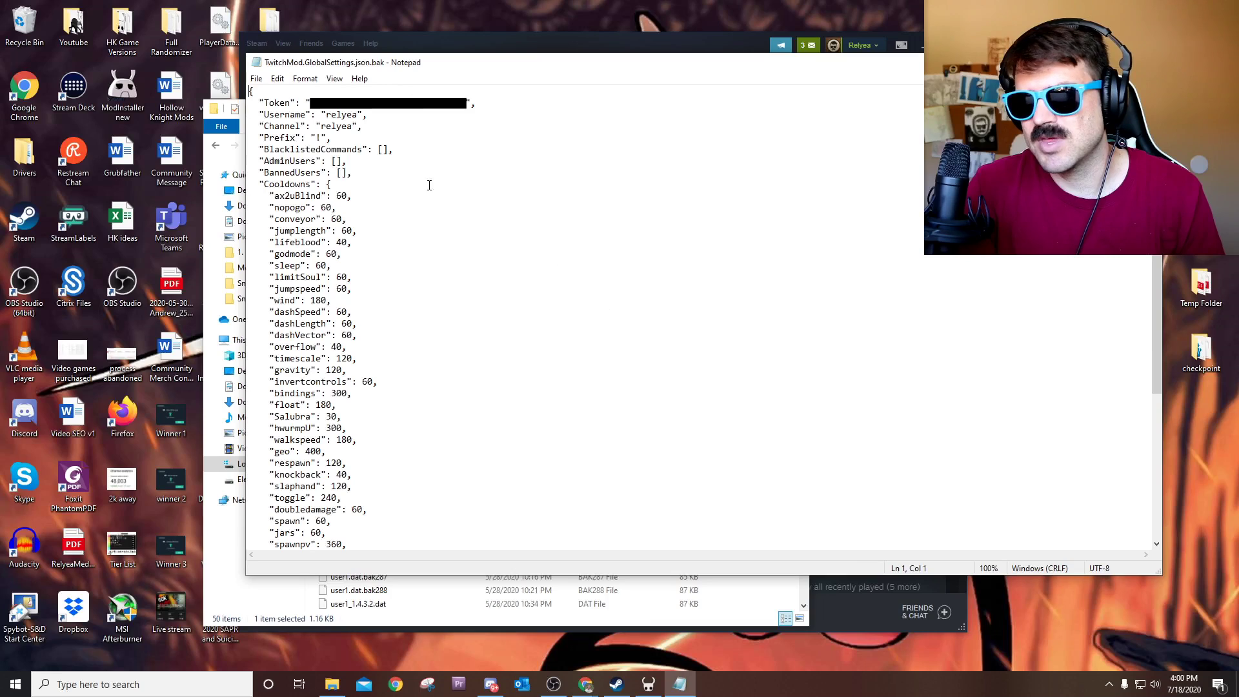
Check the backup's Token, Username and Channel values, then close it
{"action": "left_click", "coordinate": [309, 102]}
{"action": "left_click_drag", "start_coordinate": [308, 102], "coordinate": [353, 115]}
{"action": "double_click", "coordinate": [336, 126]}
{"action": "left_click", "coordinate": [342, 126]}
{"action": "key", "text": "alt+F4"}
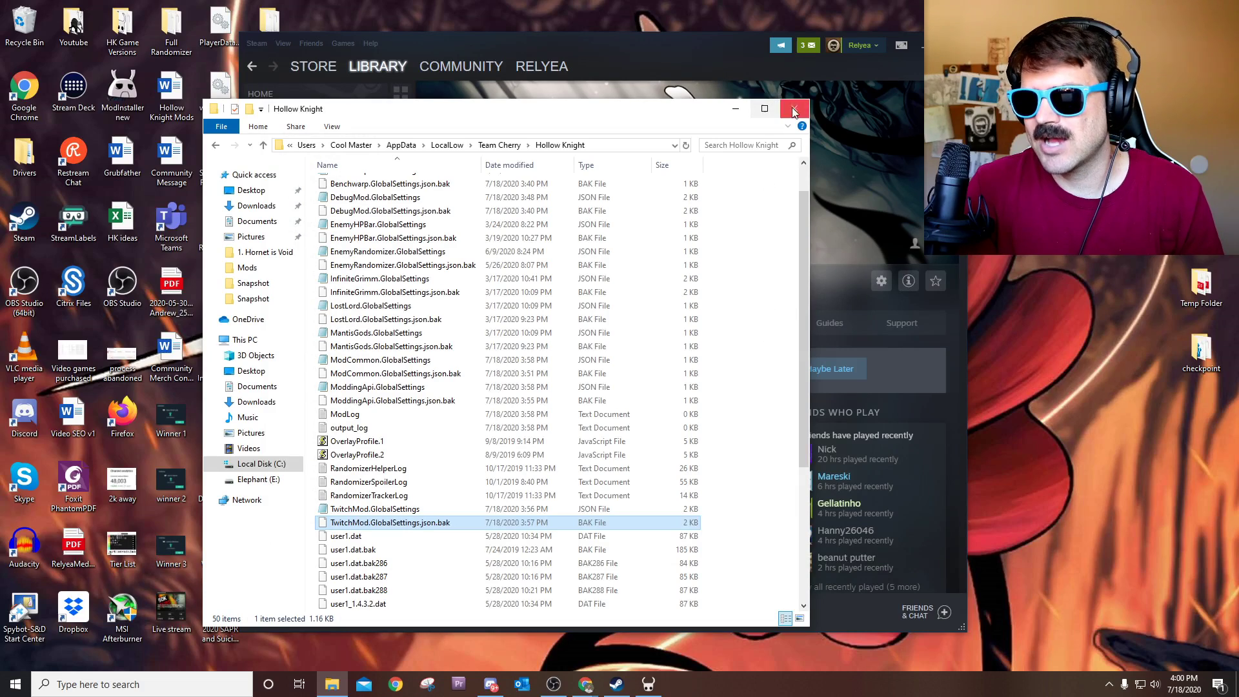
Minimize Explorer, switch briefly to Hollow Knight, then bring up the Twitch channel page
{"action": "left_click", "coordinate": [735, 110]}
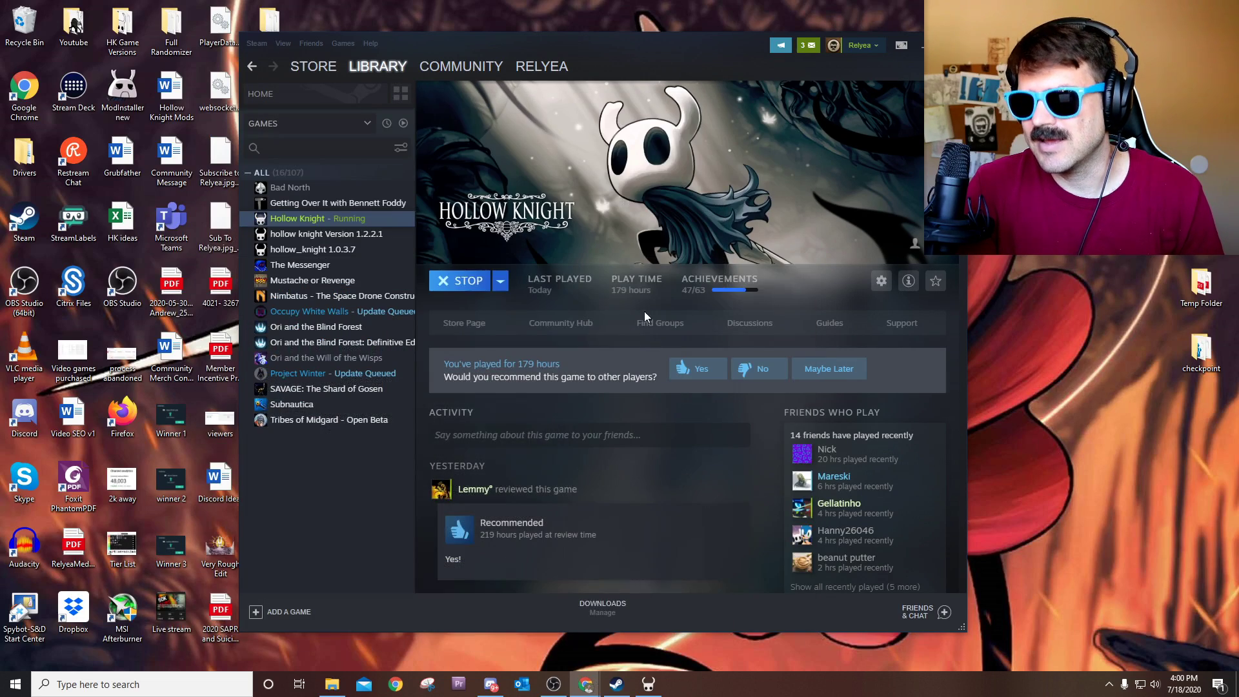
{"action": "left_click", "coordinate": [648, 684]}
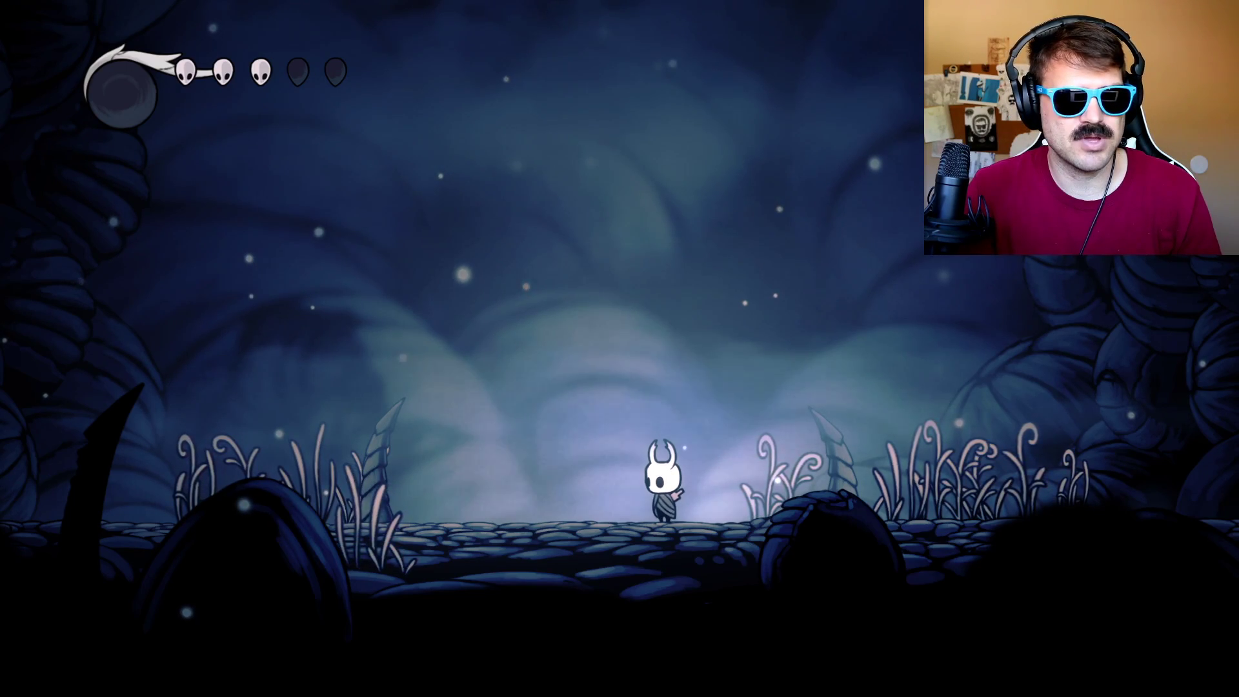
{"action": "key", "text": "alt+Tab"}
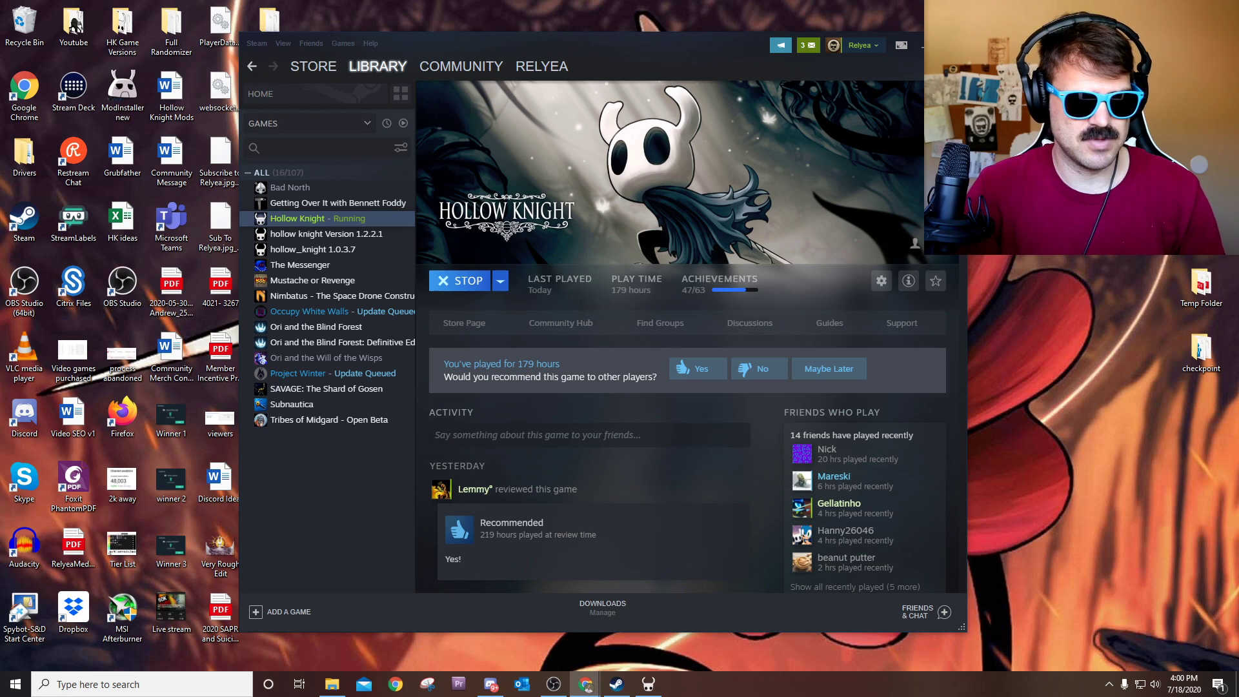
{"action": "left_click", "coordinate": [586, 684]}
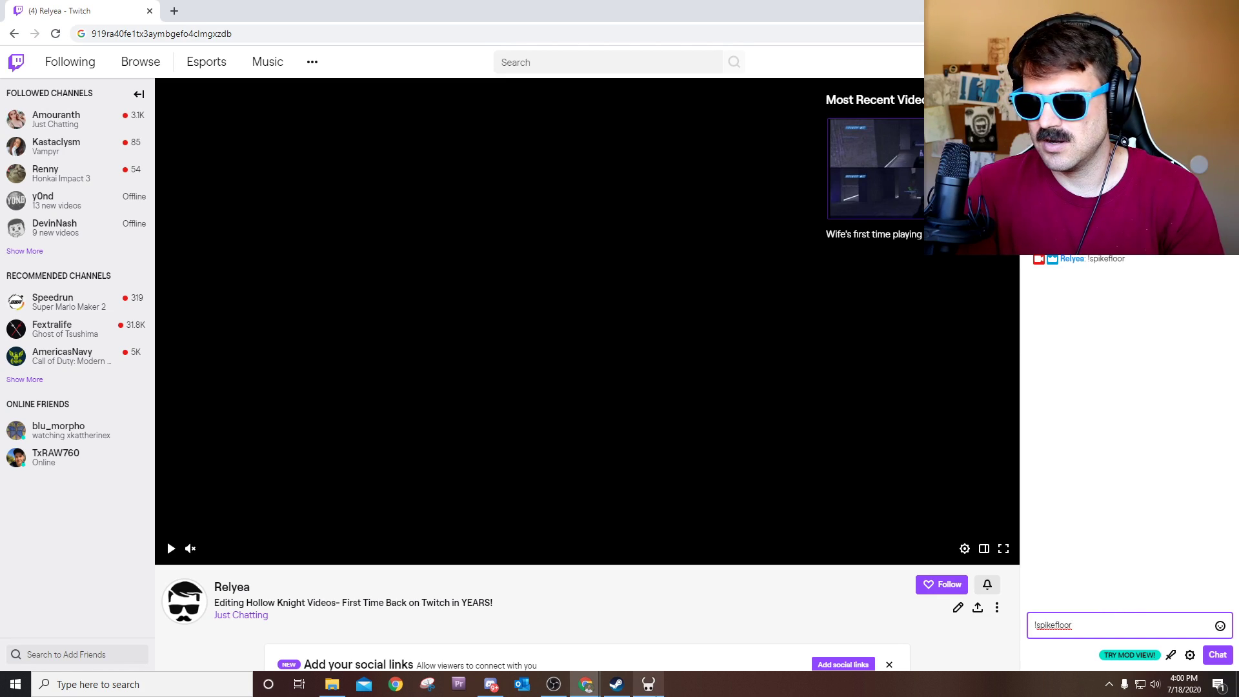
Return to the running Hollow Knight game after sending !spikefloor in Twitch chat
{"action": "left_click", "coordinate": [651, 688]}
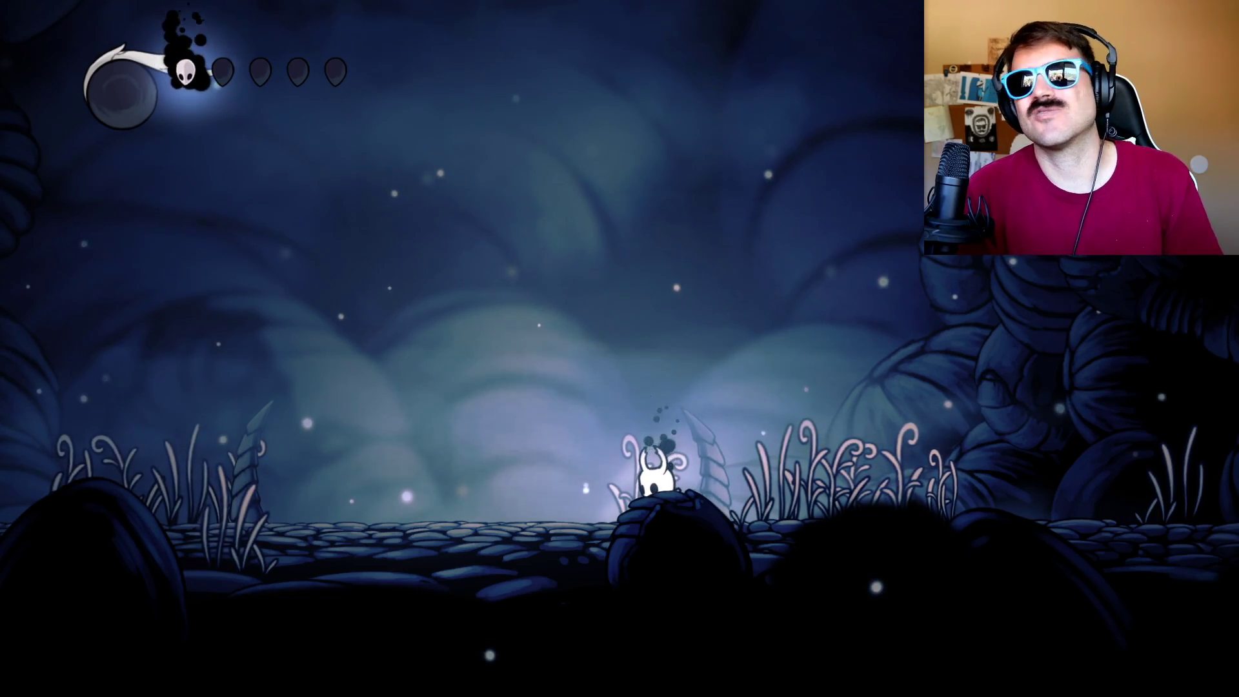
Walk the Knight left across the room to see the chat command's effect
{"action": "key", "text": "Left"}
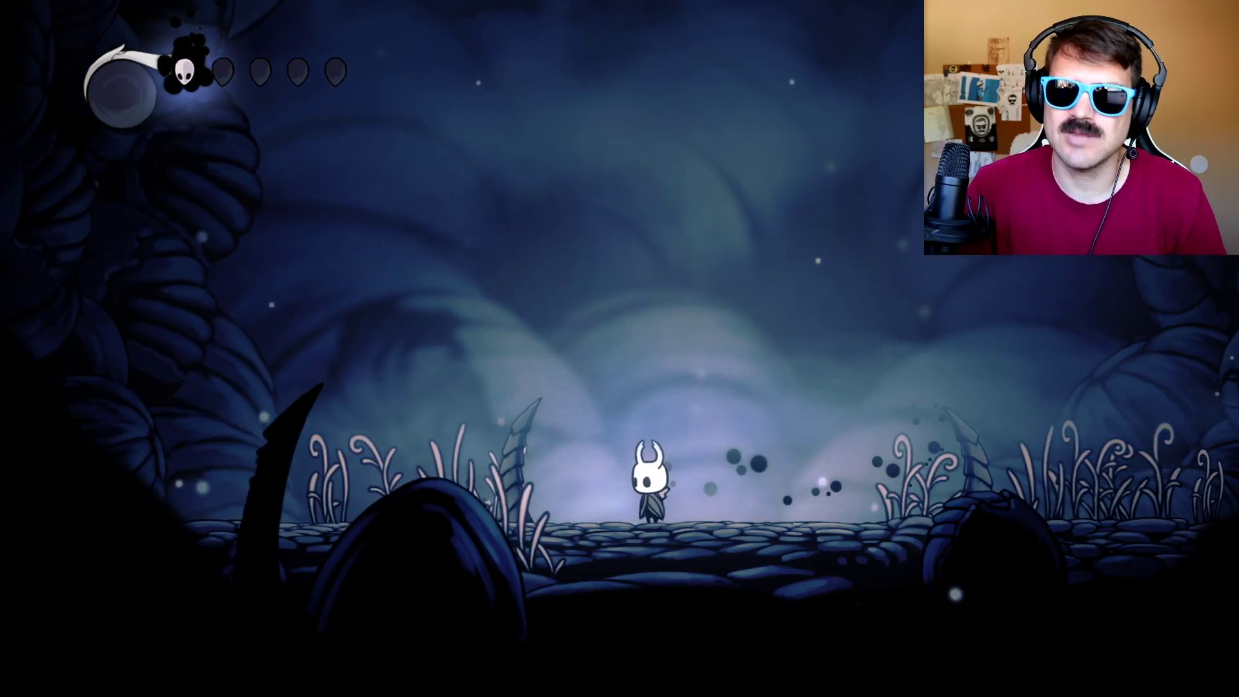